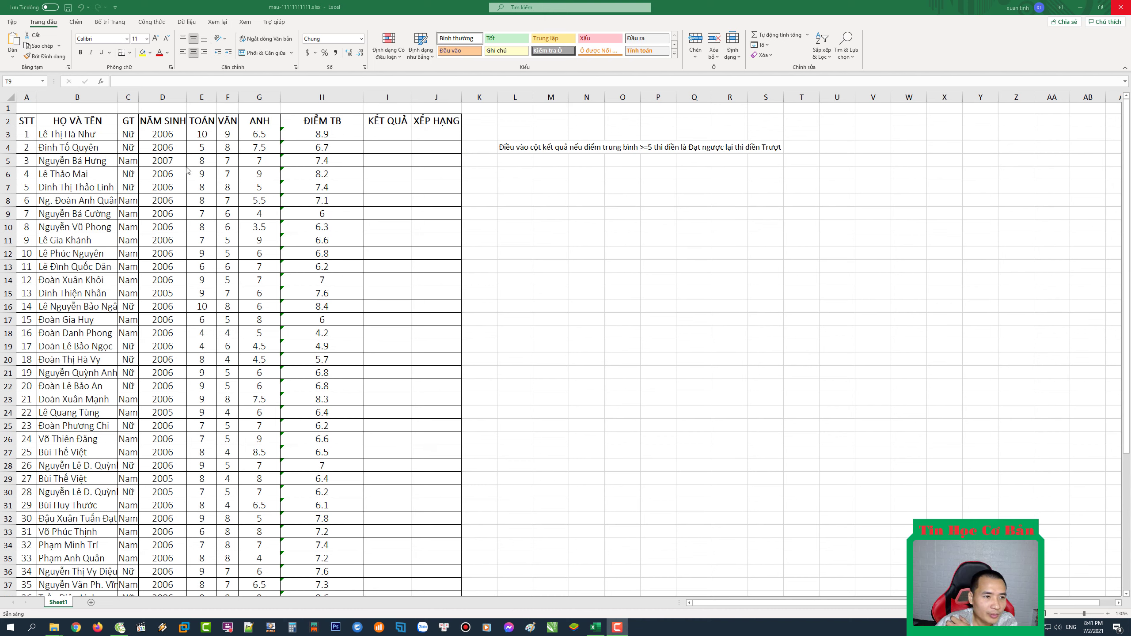
# Step: Widen columns E and F to about 6.71 so the TOÁN and VĂN headers fit fully
pyautogui.scroll(-1, 192, 194)
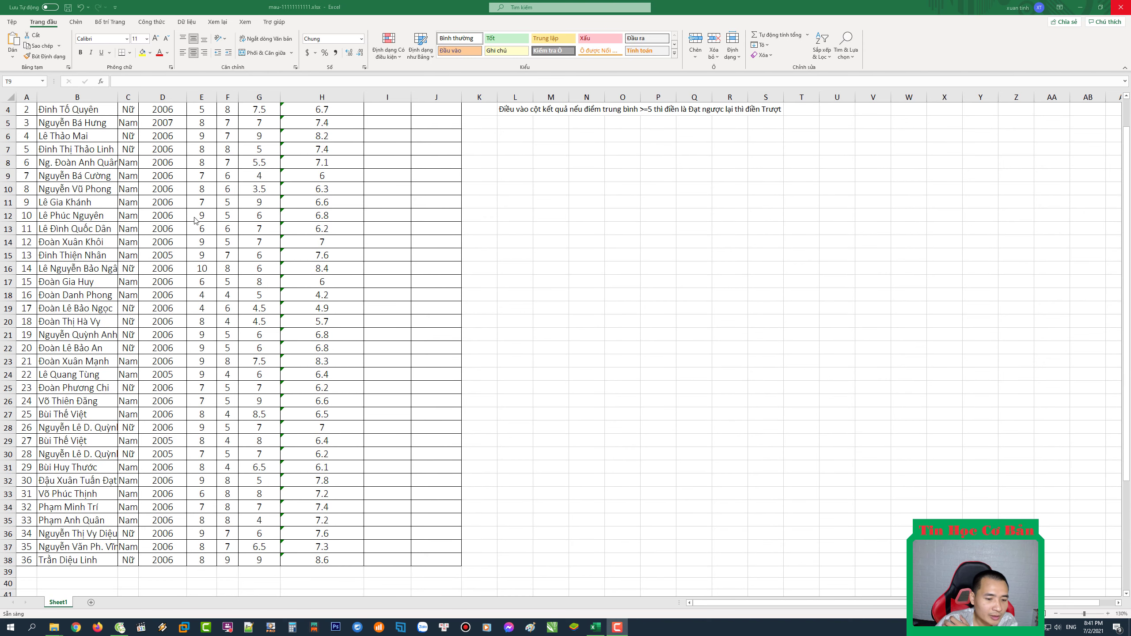
pyautogui.scroll(1, 194, 221)
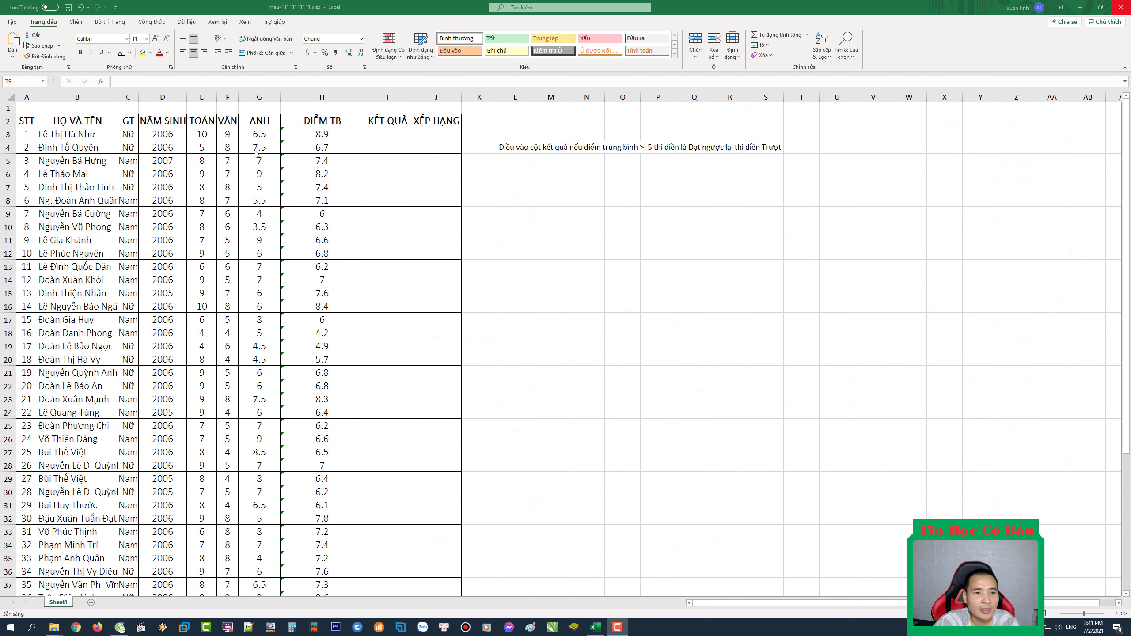
pyautogui.moveTo(238, 95); pyautogui.dragTo(241, 95)
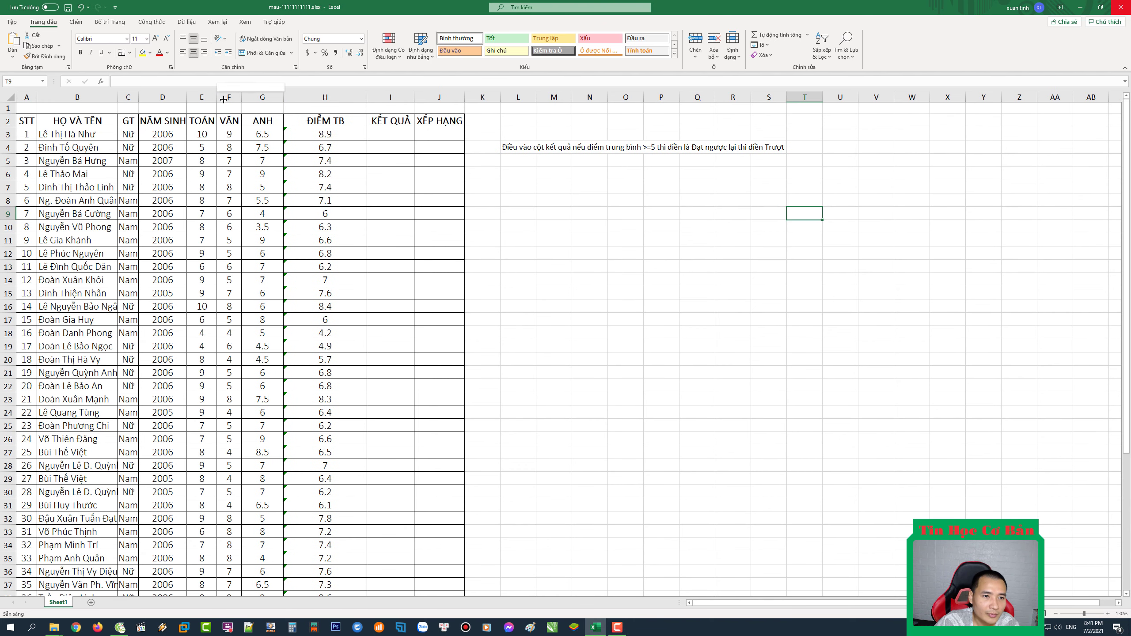
pyautogui.moveTo(223, 100); pyautogui.dragTo(275, 102)
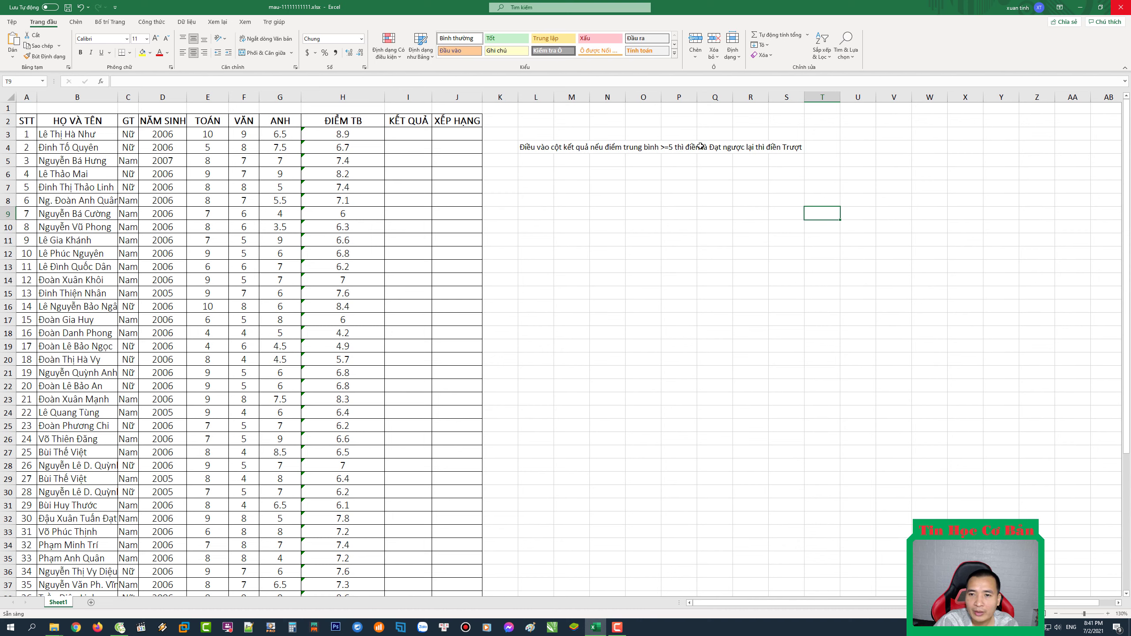
pyautogui.click(419, 137)
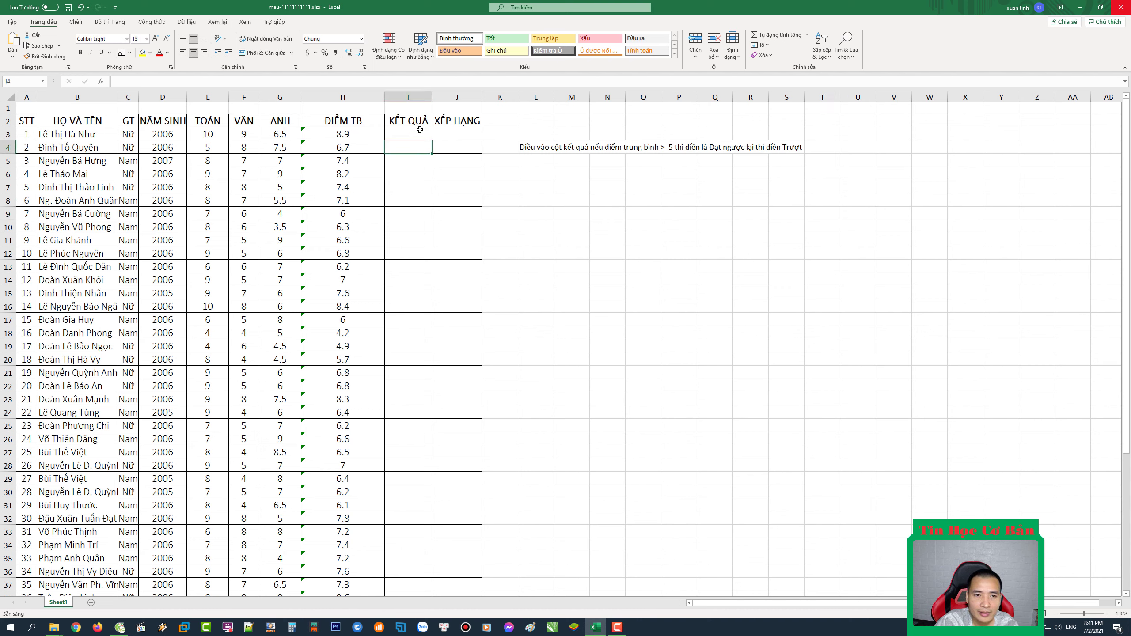
pyautogui.click(419, 149)
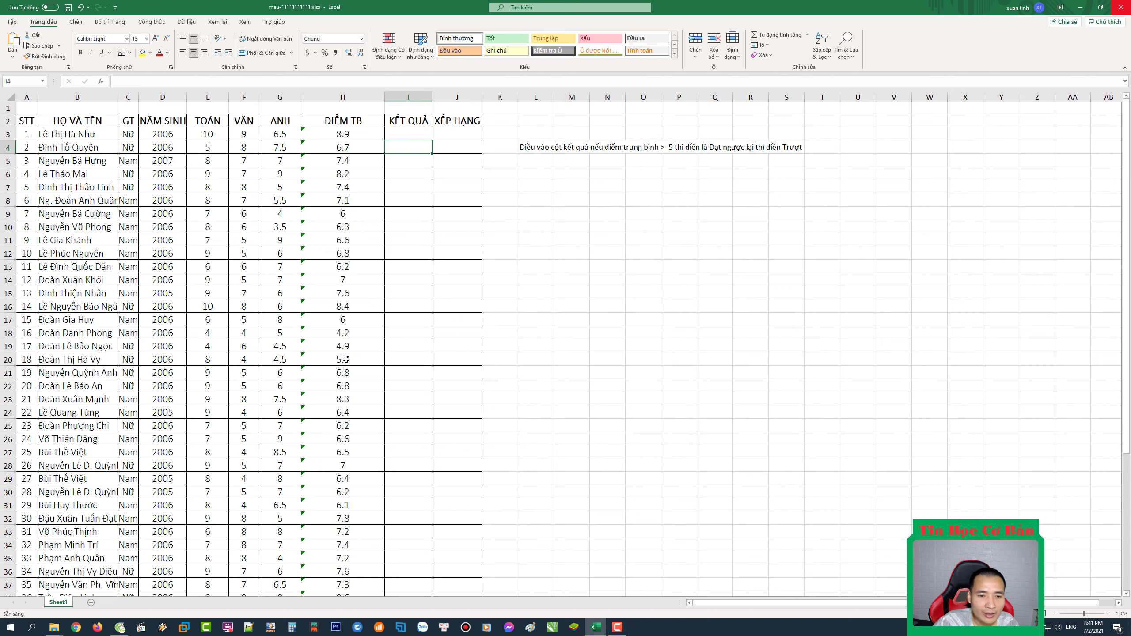
pyautogui.click(400, 336)
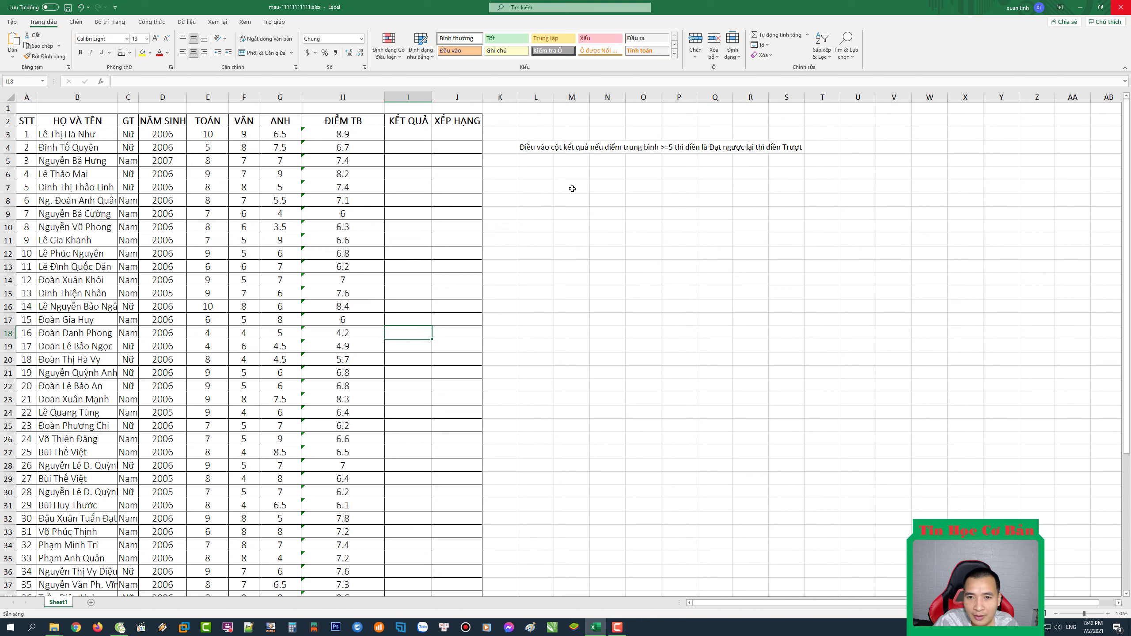
pyautogui.click(572, 188)
# Step: Enter the note 'if(điều kiện, kết quả nếu dk đúng,kết quả nếu dk sai)' in M7
pyautogui.write('if(')
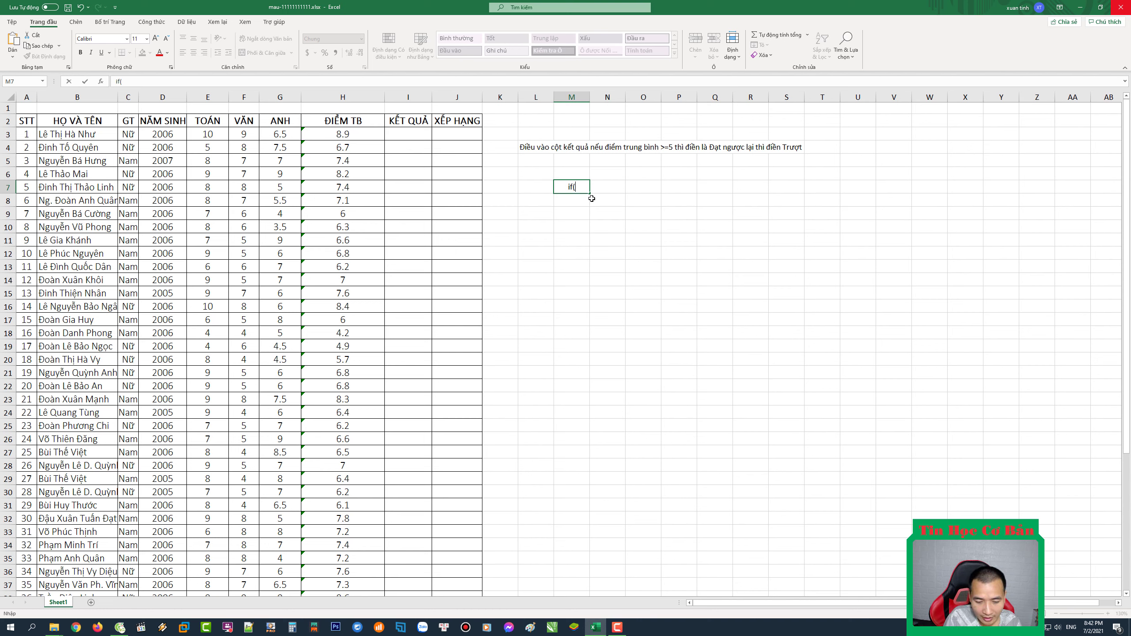
pyautogui.write('điều kiệu')
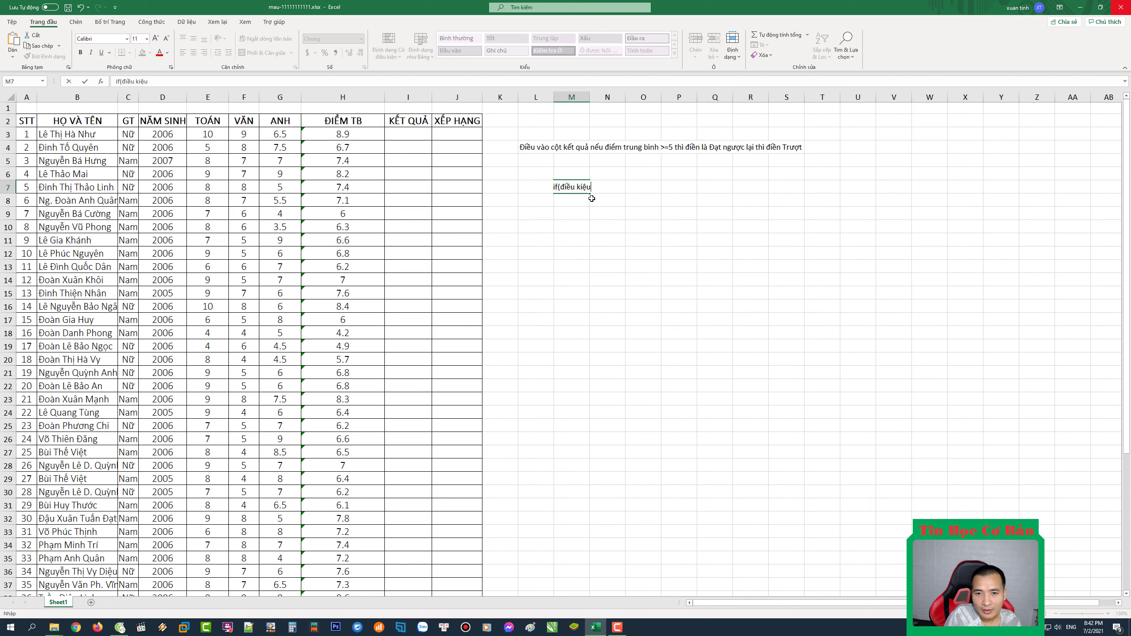
pyautogui.press('BackSpace')
pyautogui.write('n,')
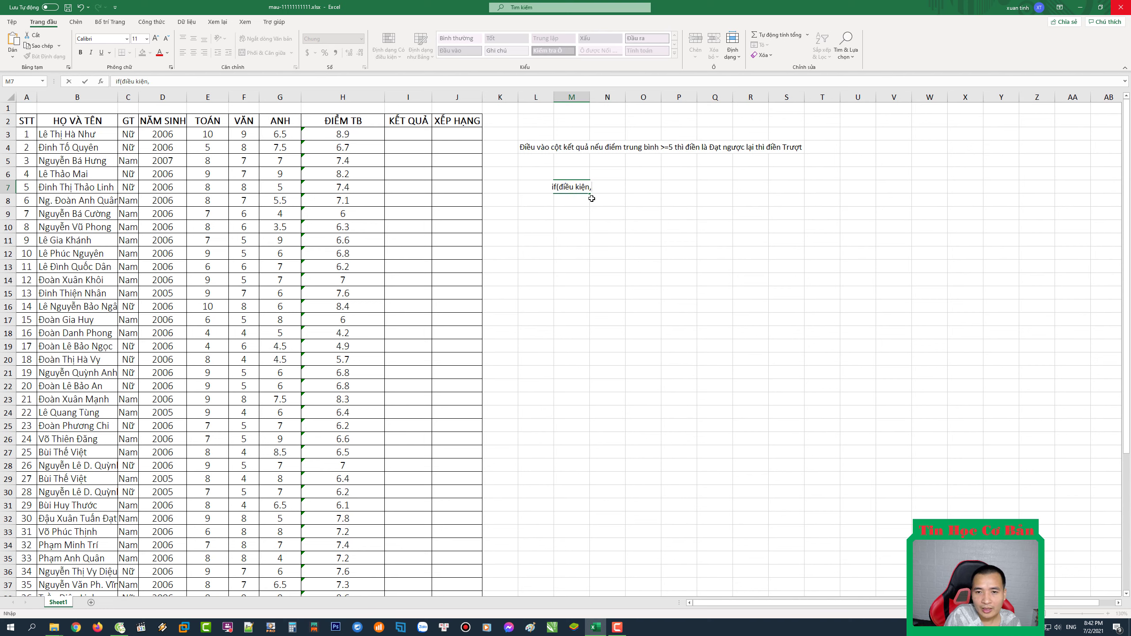
pyautogui.write(' kết qua')
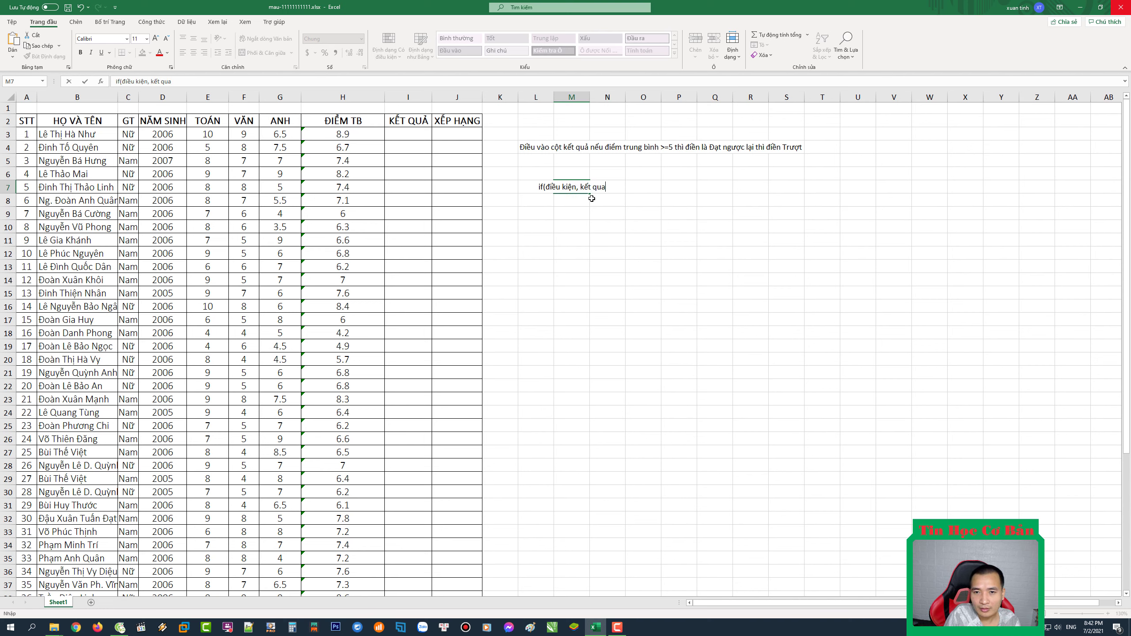
pyautogui.press('BackSpace')
pyautogui.write('ả nếu dk')
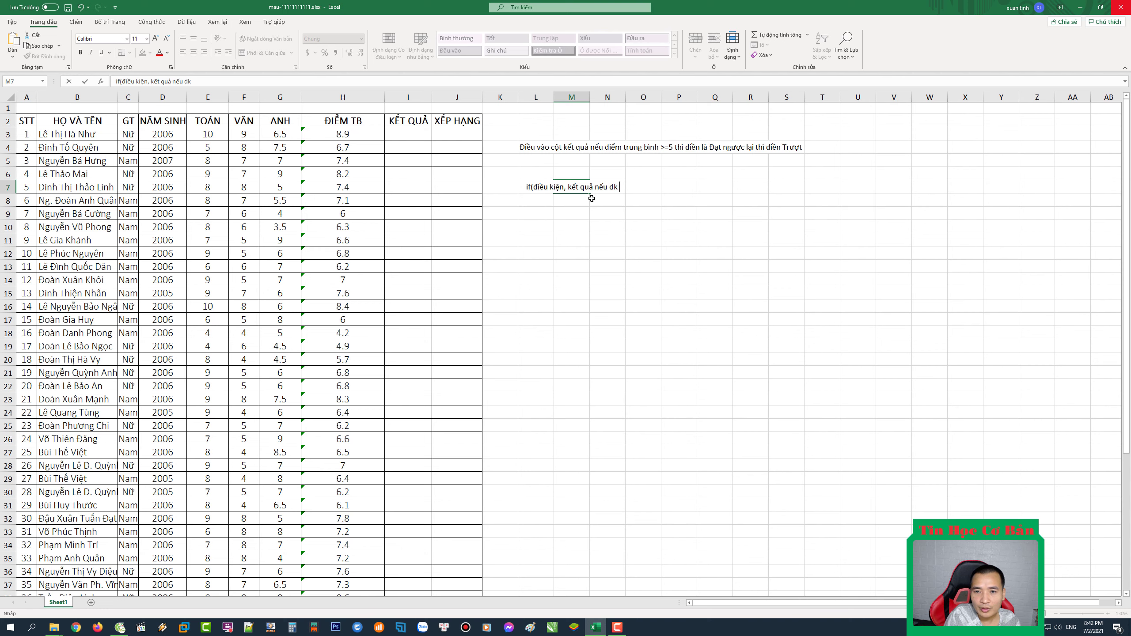
pyautogui.write(' đuúng,')
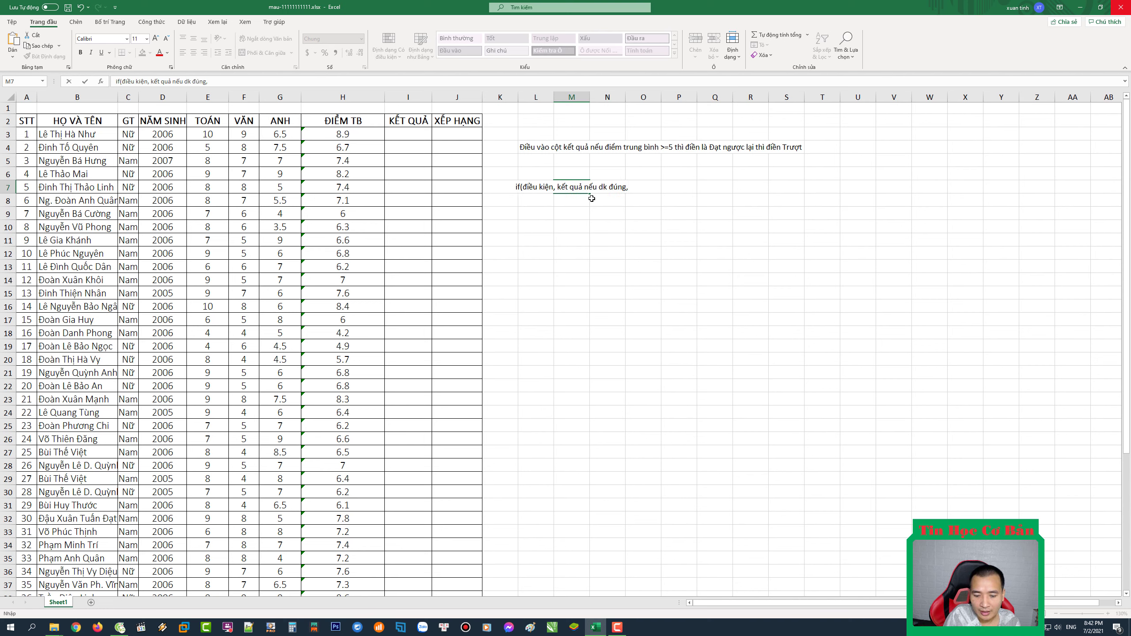
pyautogui.write('ket')
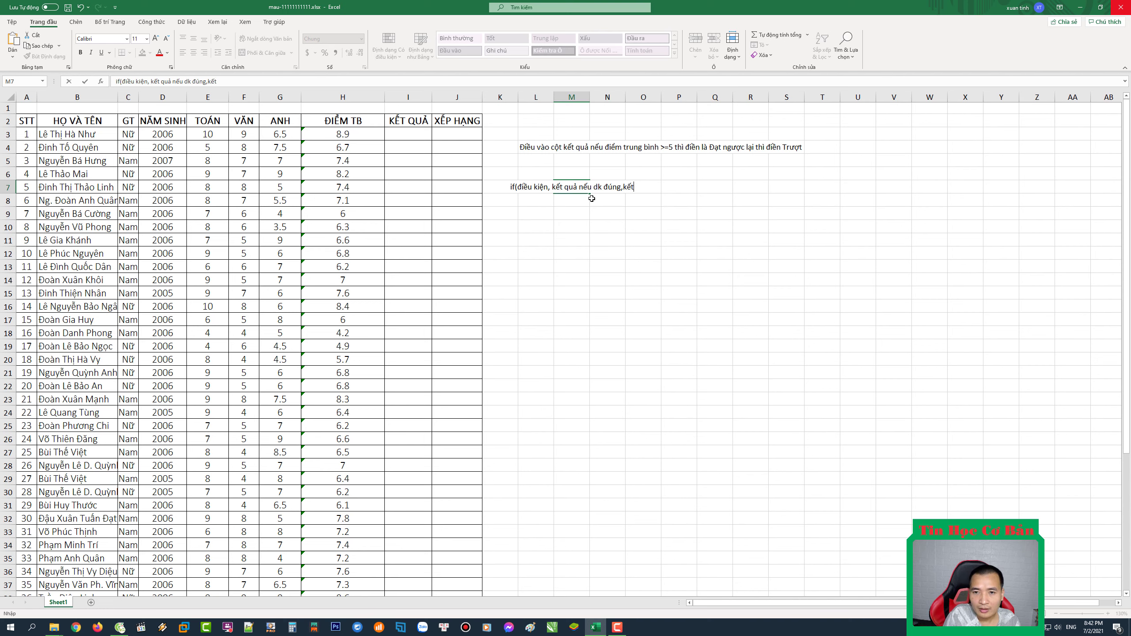
pyautogui.write(' quả nếu dk')
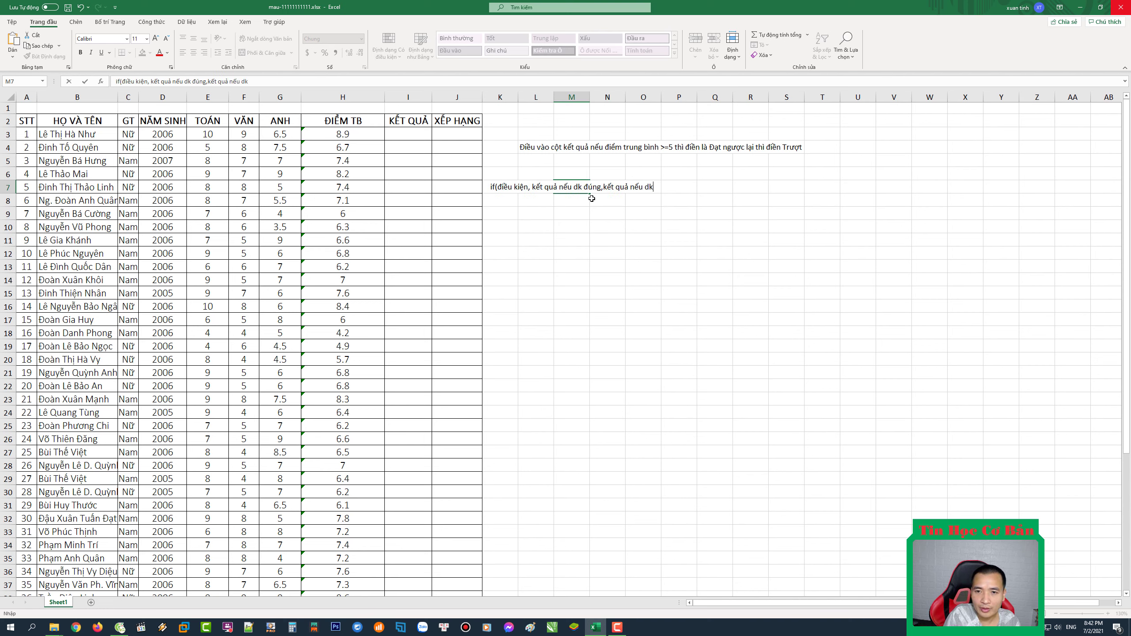
pyautogui.write(' sa')
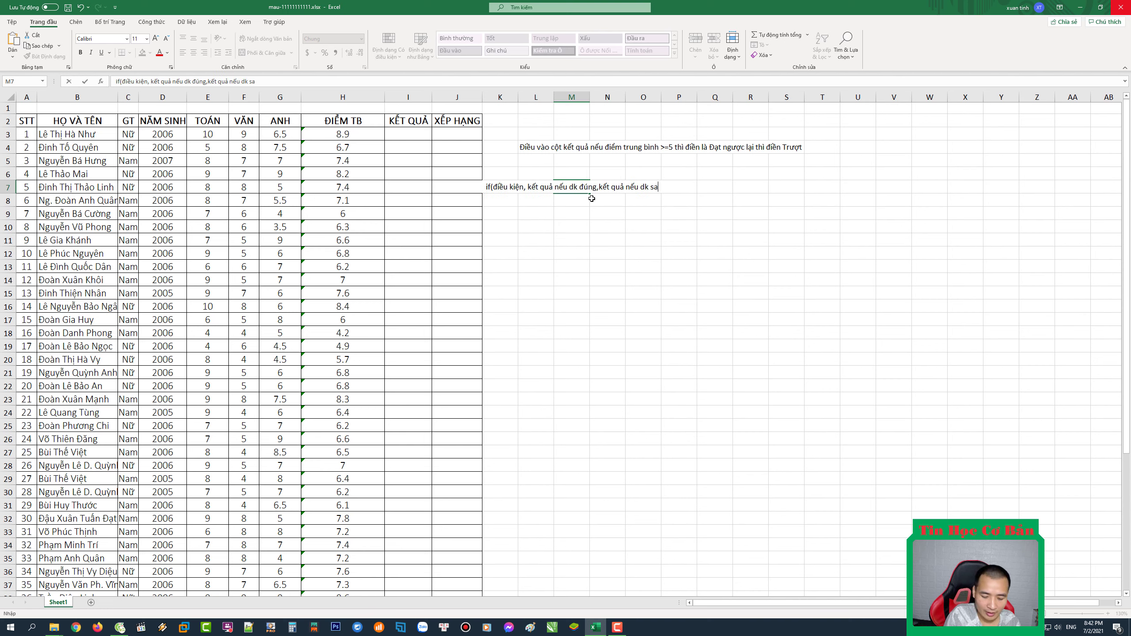
pyautogui.write('i')
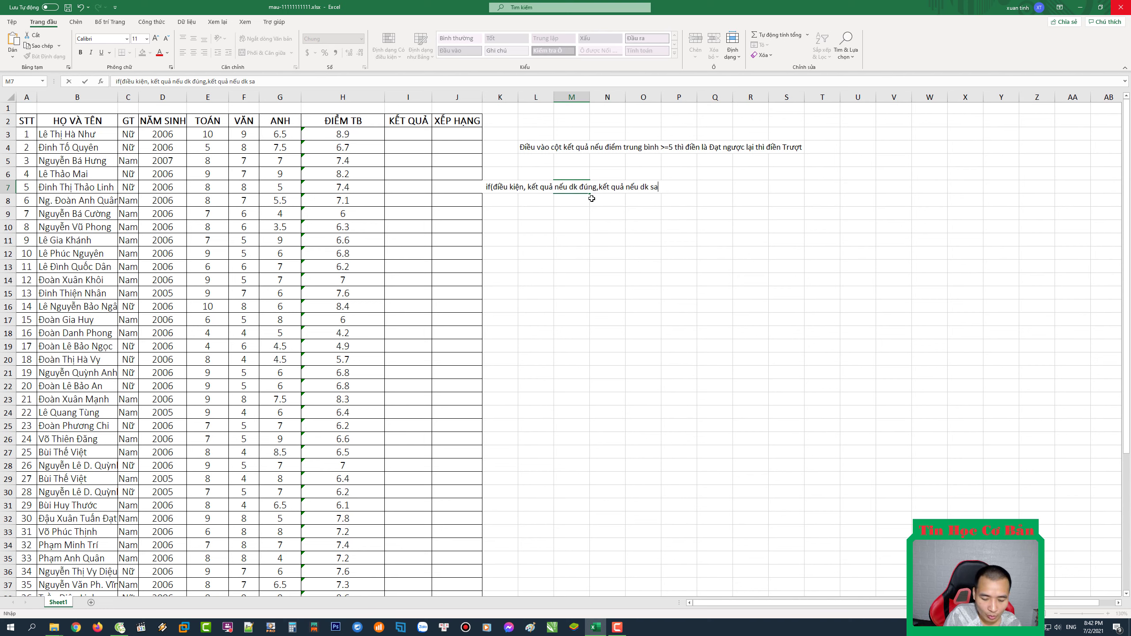
pyautogui.write(')')
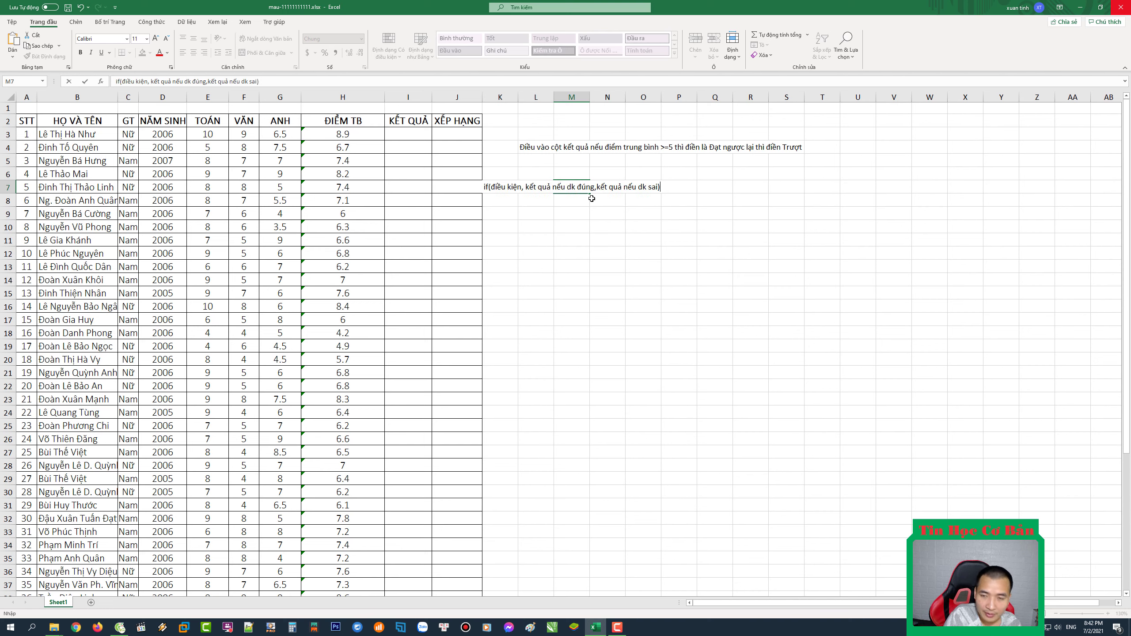
pyautogui.click(679, 215)
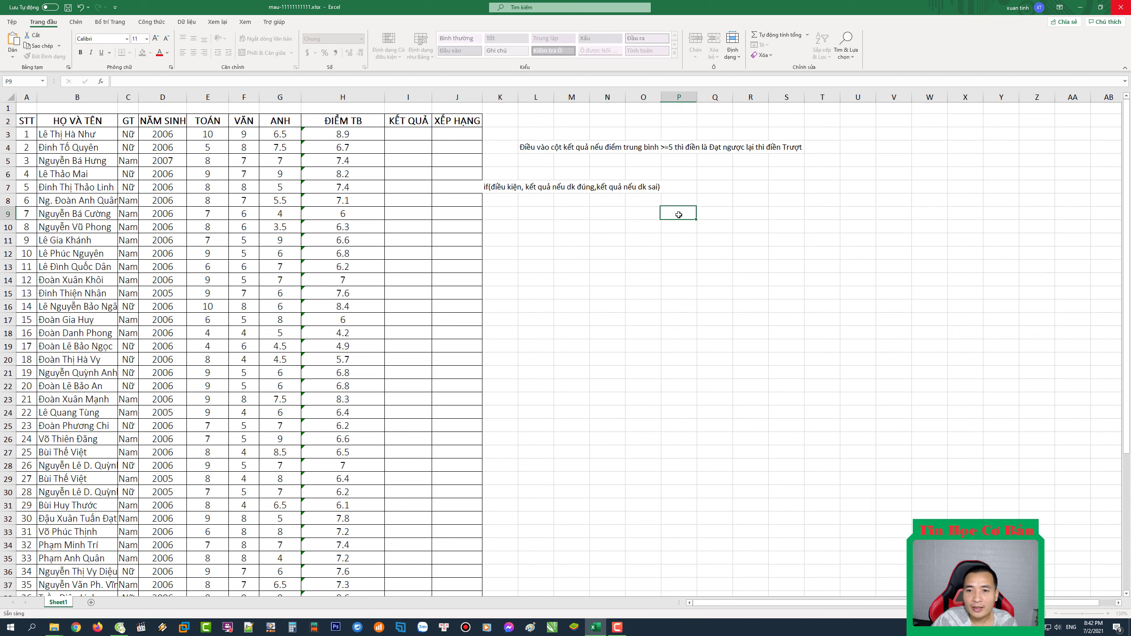
# Step: Left-align the IF syntax note in M7
pyautogui.click(550, 190)
pyautogui.doubleClick(575, 189)
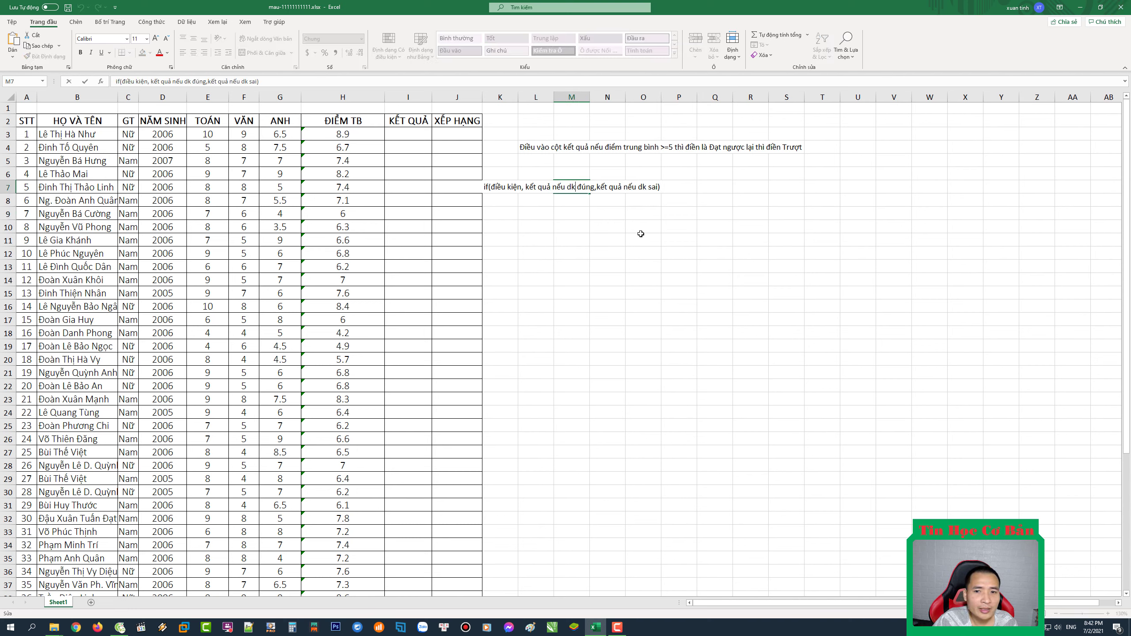
pyautogui.press('Escape')
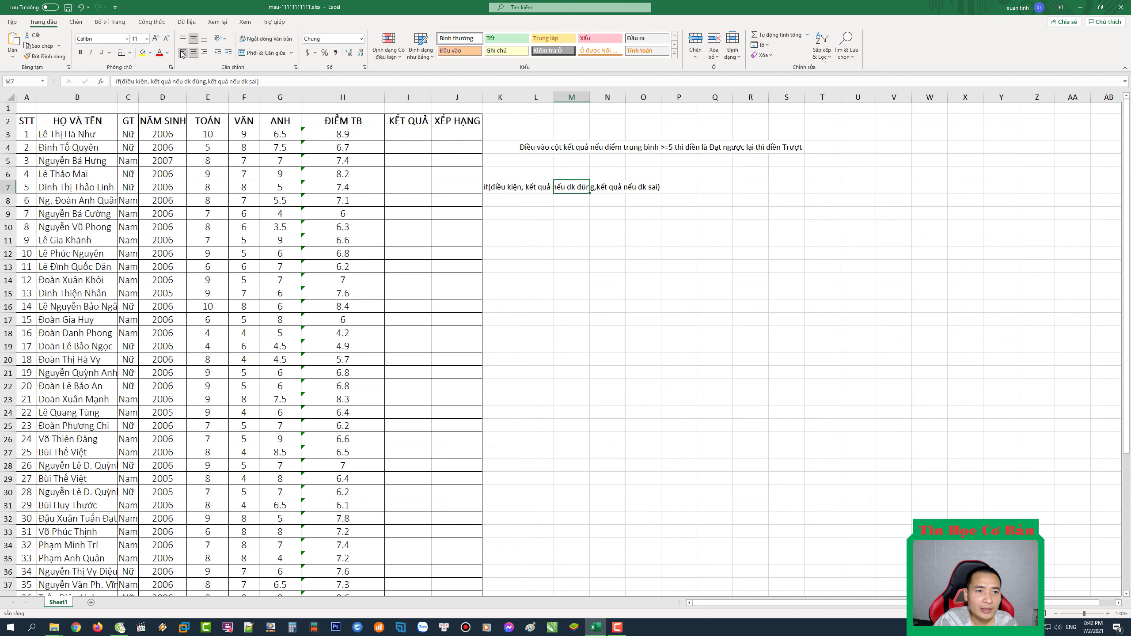
pyautogui.click(182, 53)
pyautogui.click(593, 239)
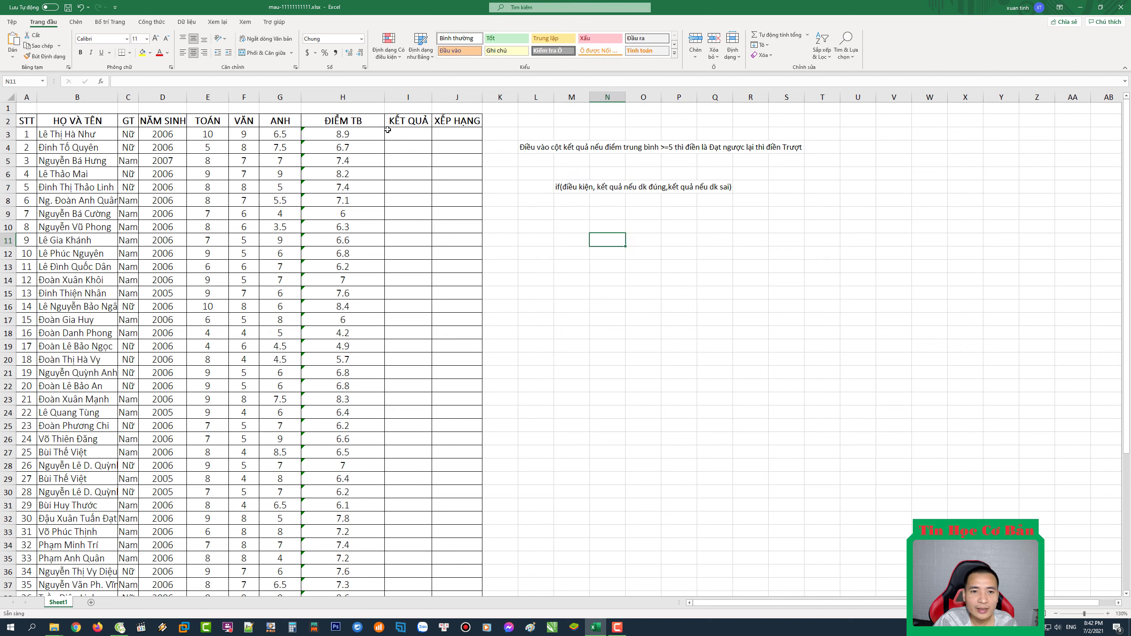
# Step: Begin I3's formula as =IF(H3>=5,"" to test whether the average is at least 5
pyautogui.doubleClick(406, 134)
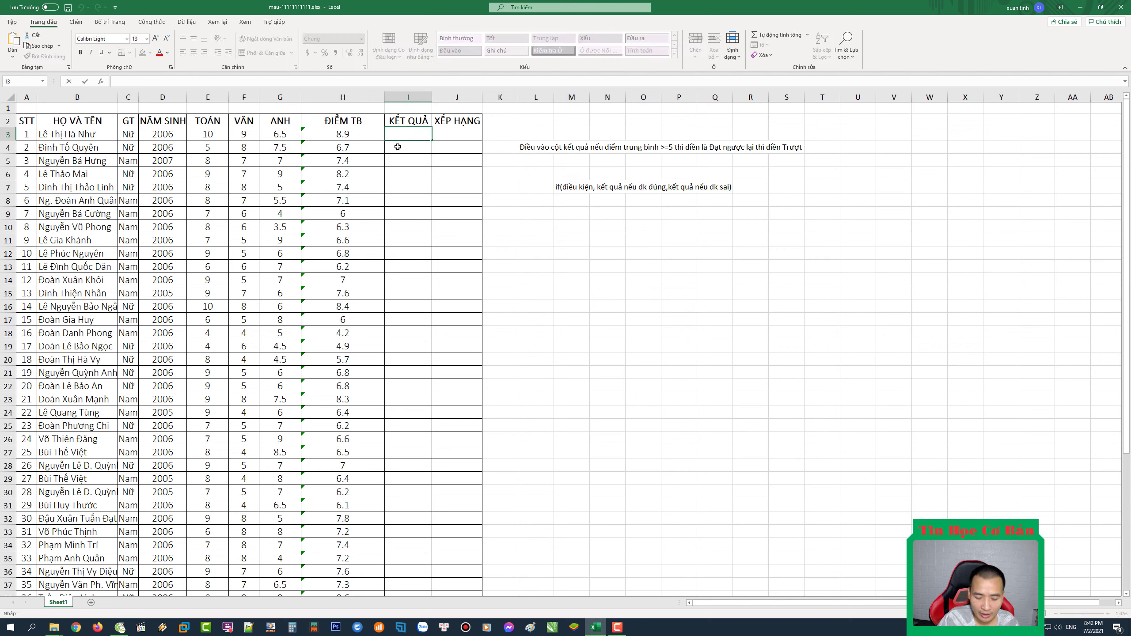
pyautogui.write('=')
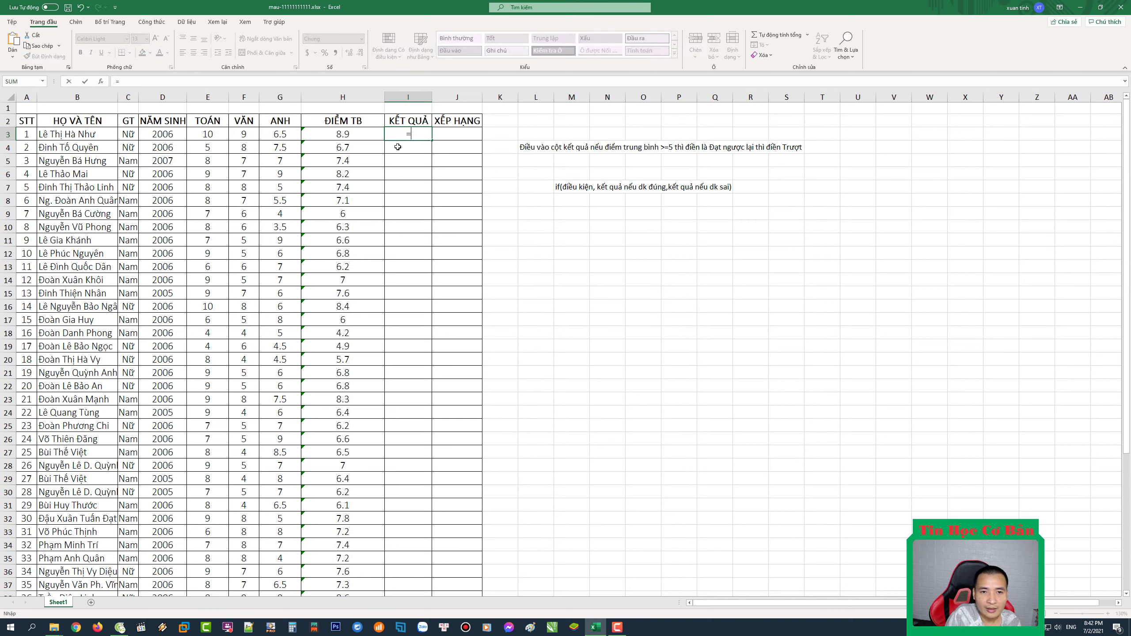
pyautogui.write('i')
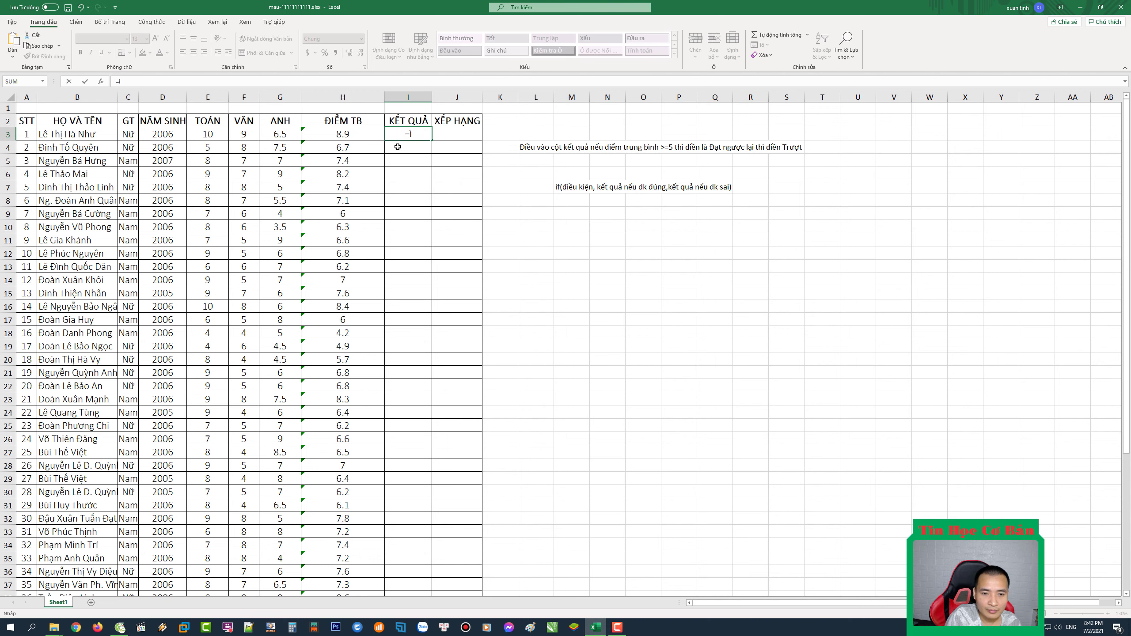
pyautogui.write('f(')
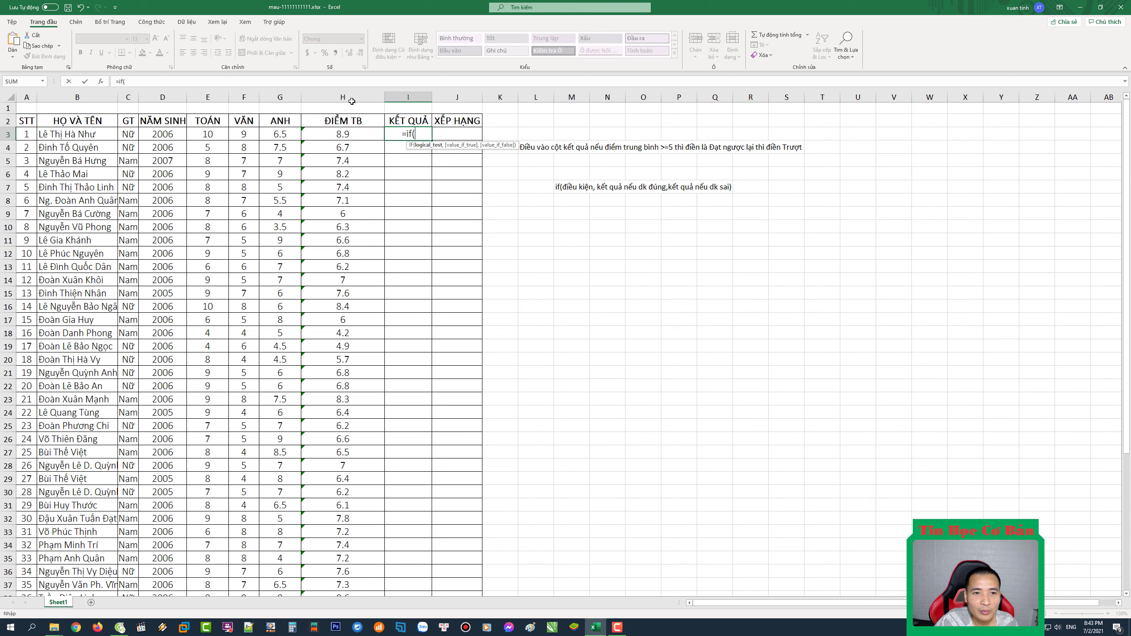
pyautogui.click(350, 138)
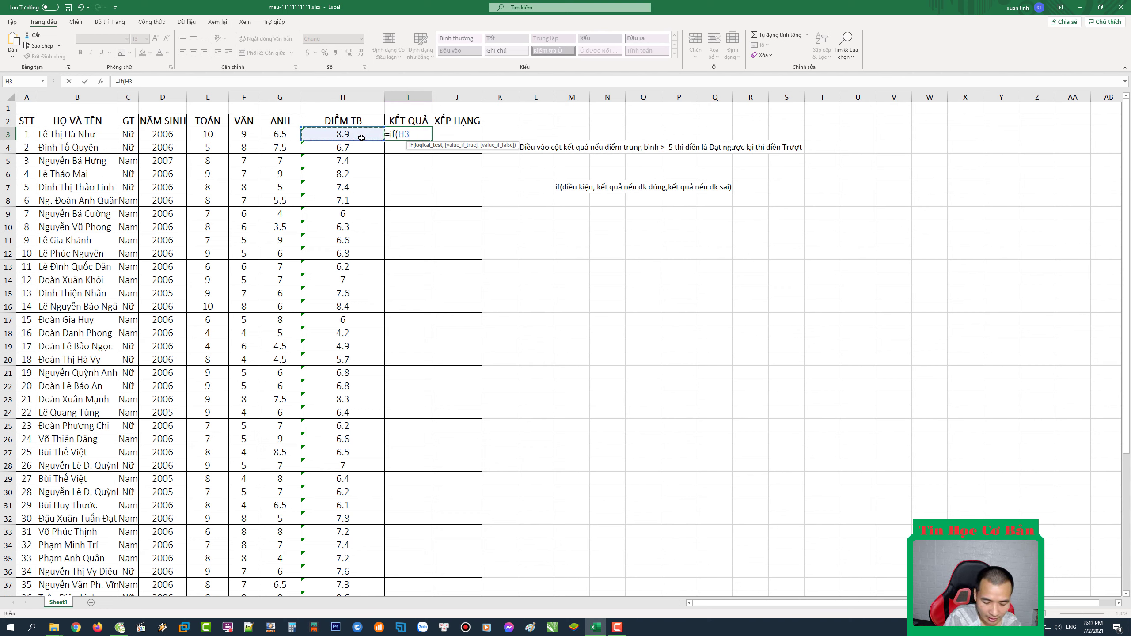
pyautogui.write('.')
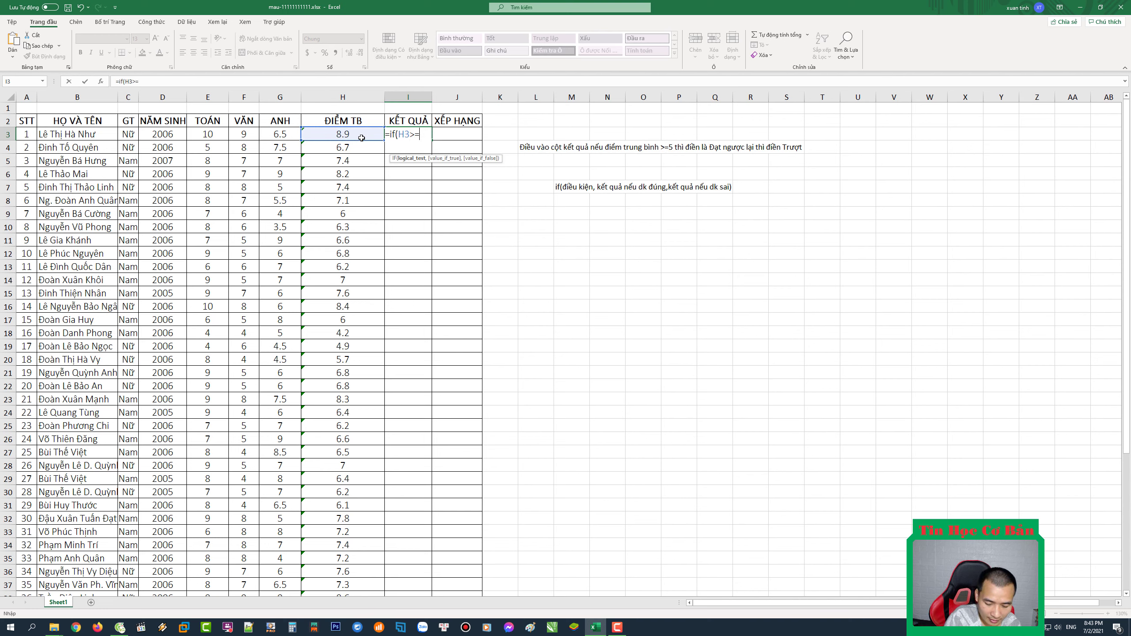
pyautogui.write('5')
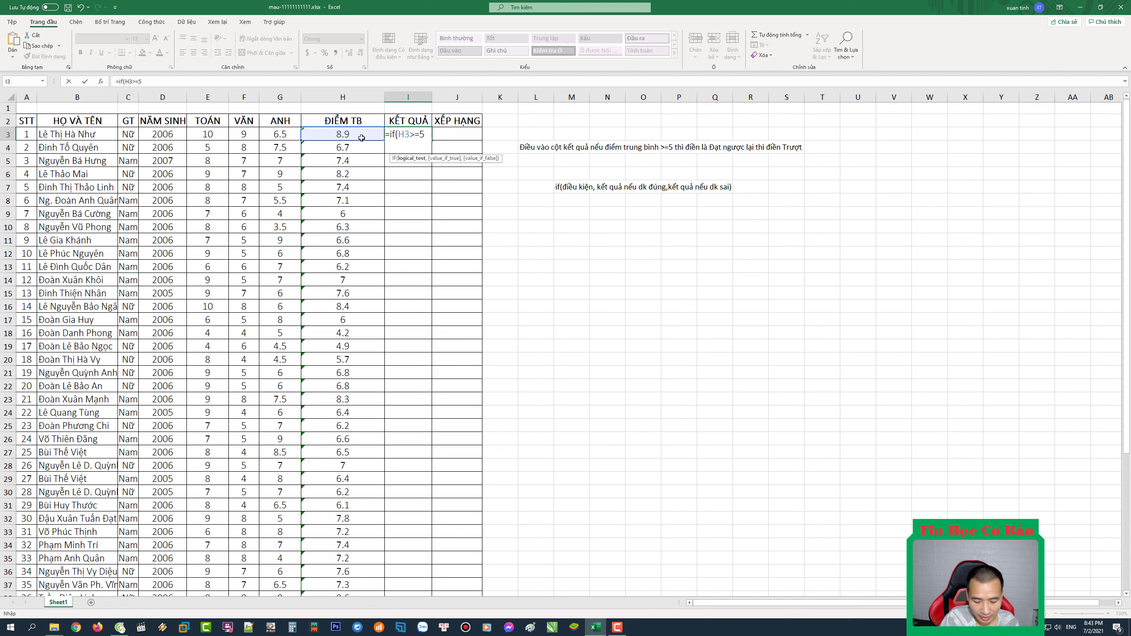
pyautogui.write(',')
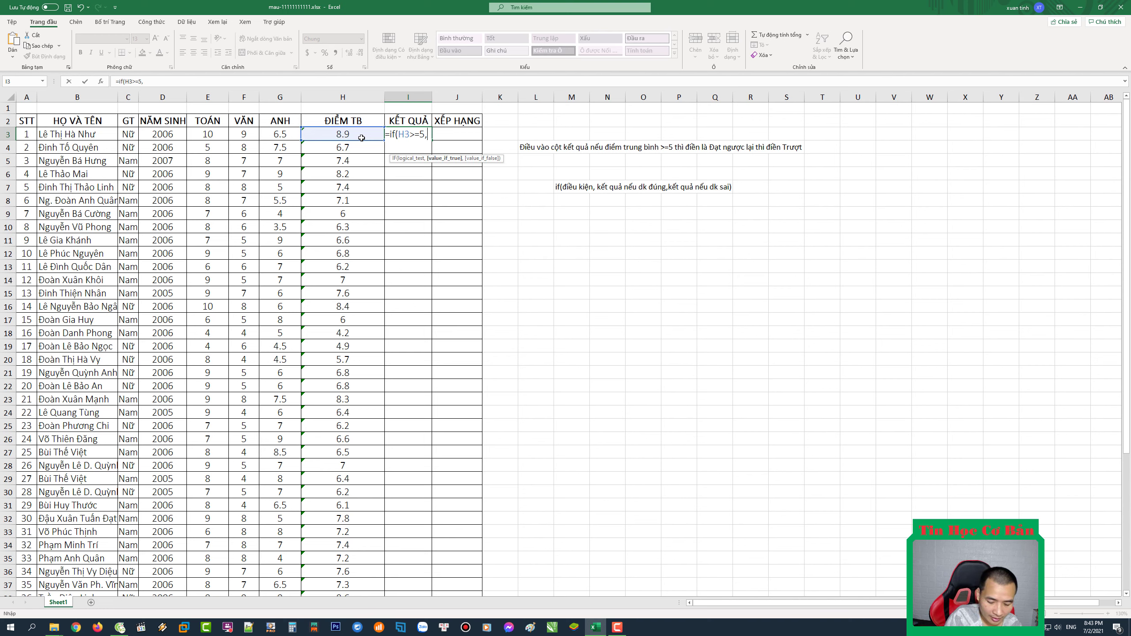
pyautogui.write('""')
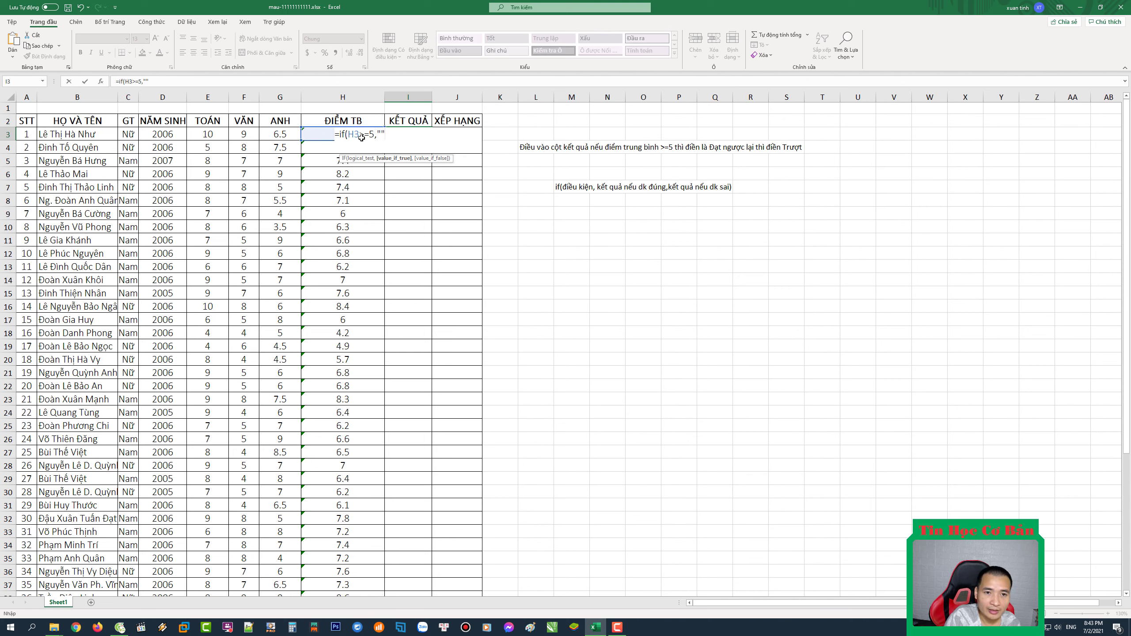
pyautogui.press('Escape')
pyautogui.click(362, 138)
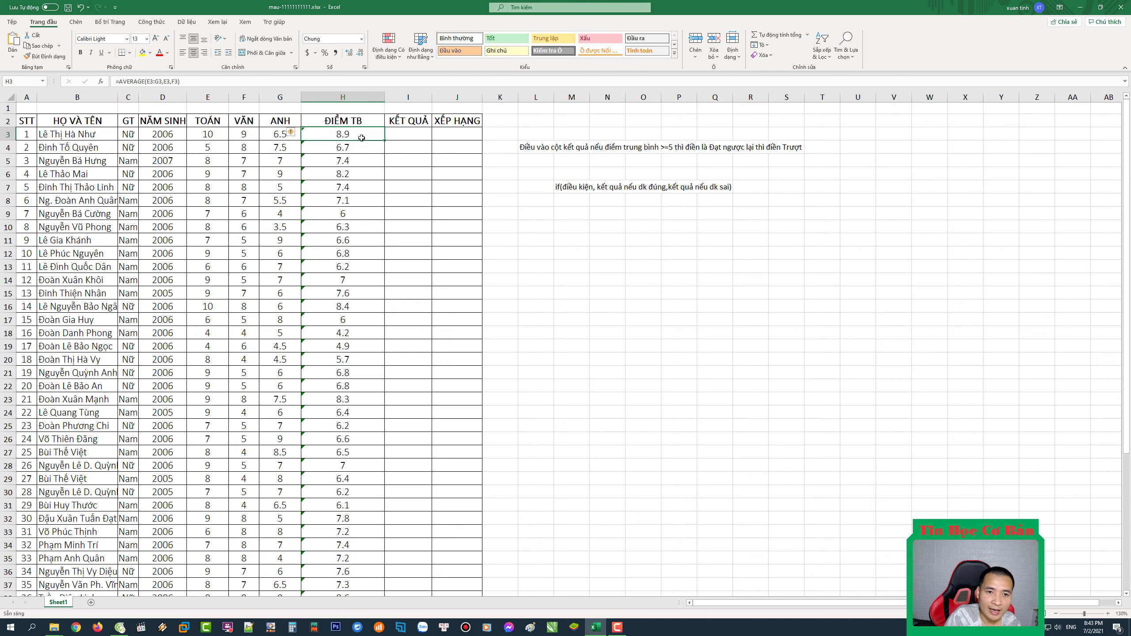
# Step: Complete I3 as =IF(H3>=5,"Đạt","Trượt") so it displays Đạt
pyautogui.doubleClick(416, 137)
pyautogui.click(383, 134)
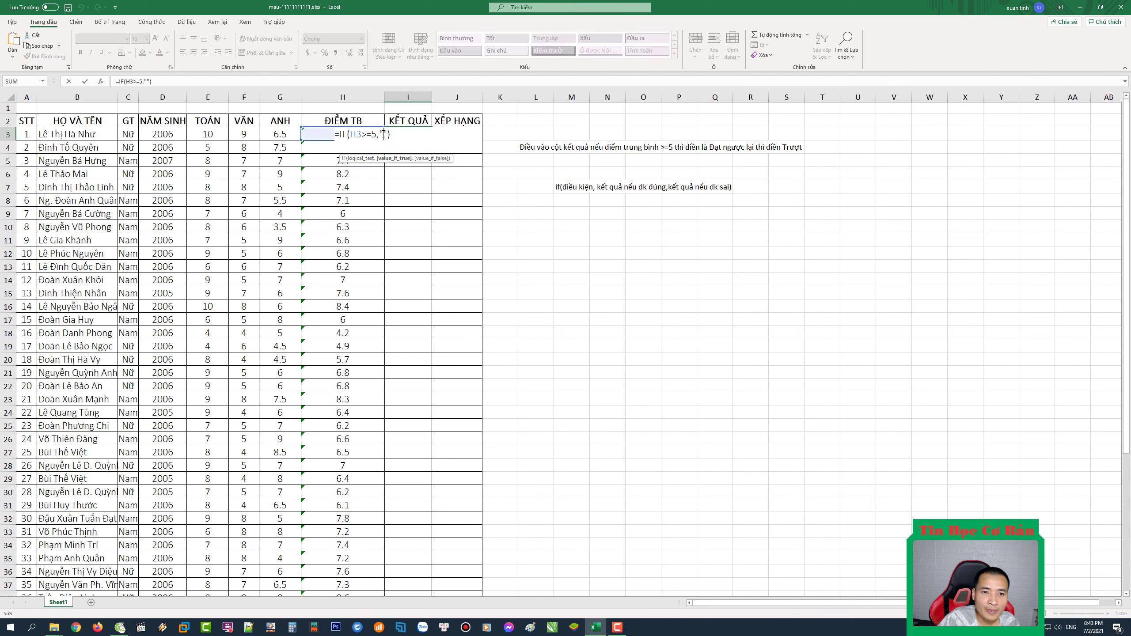
pyautogui.write('Đa')
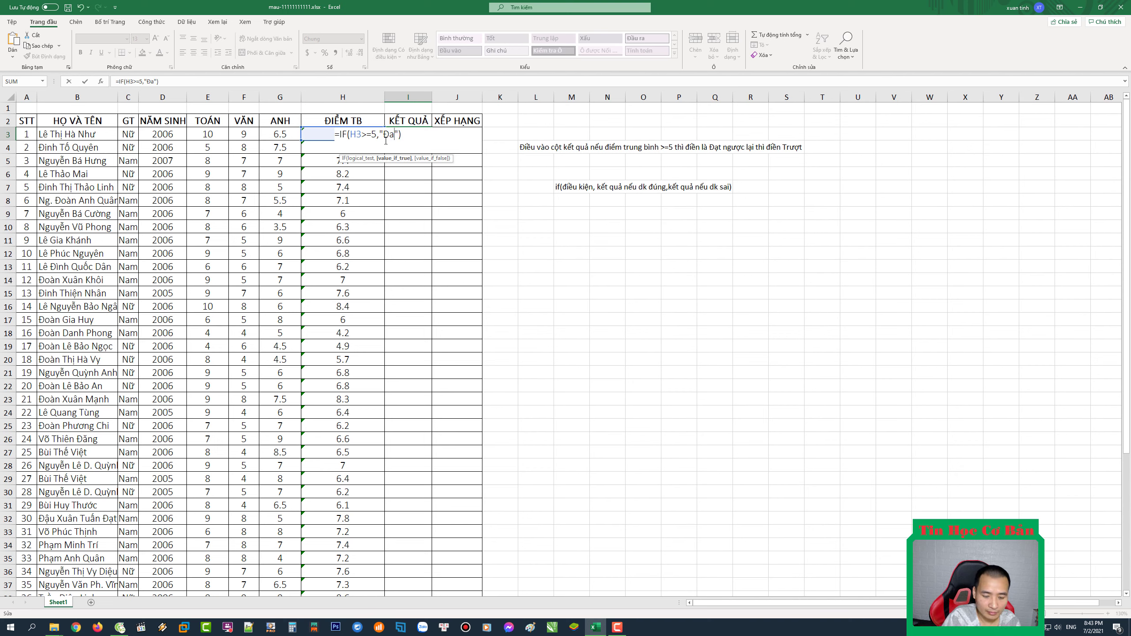
pyautogui.write('t')
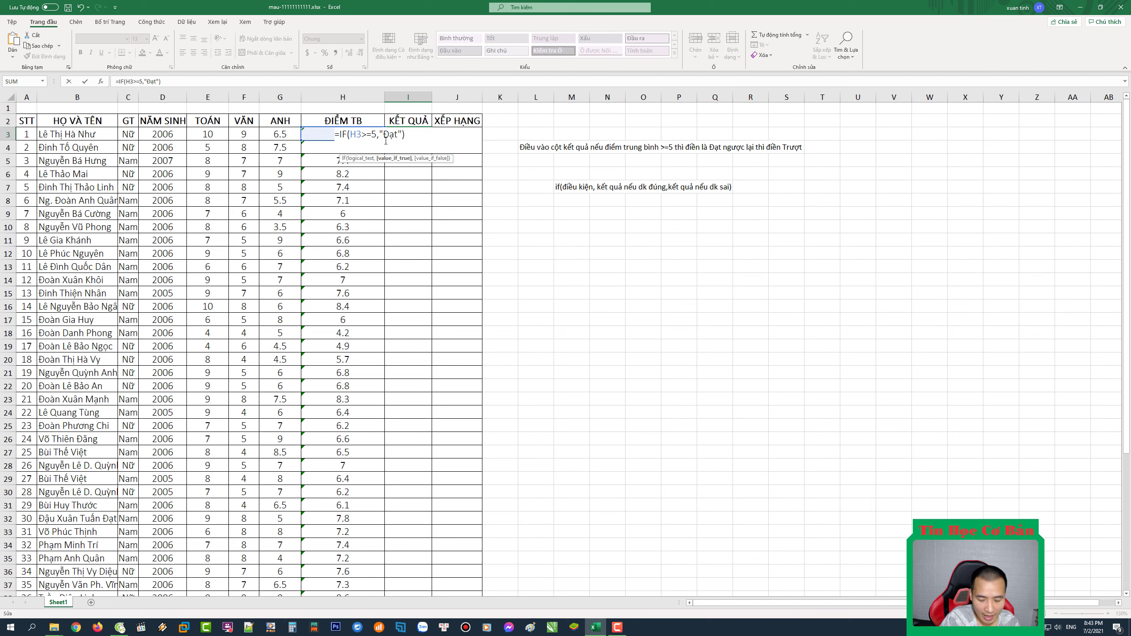
pyautogui.write(',')
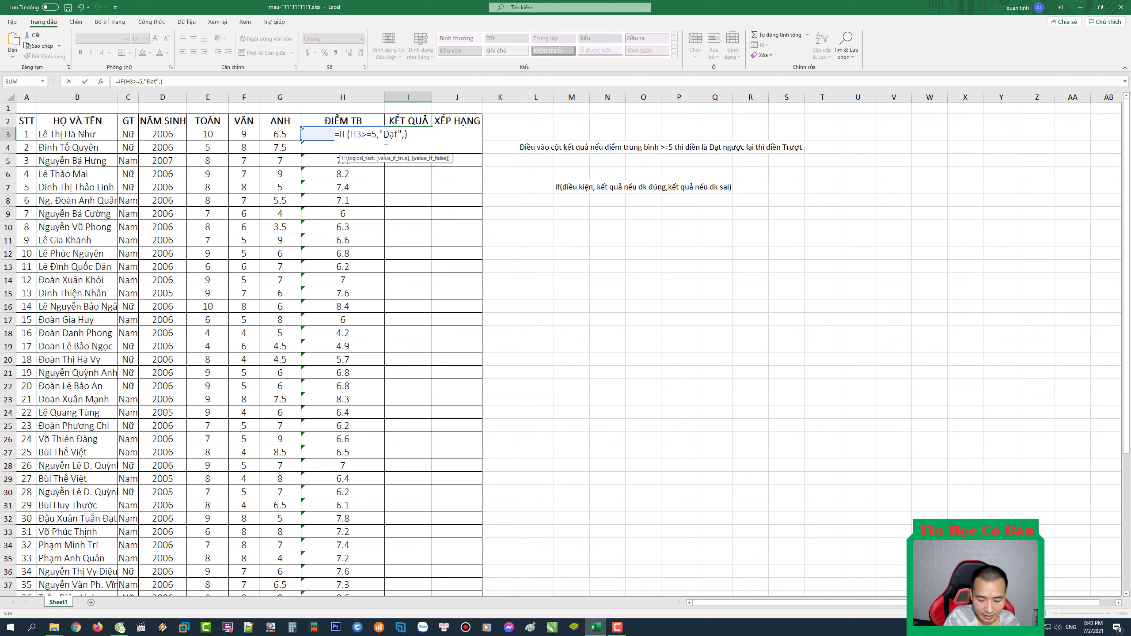
pyautogui.write('rươ')
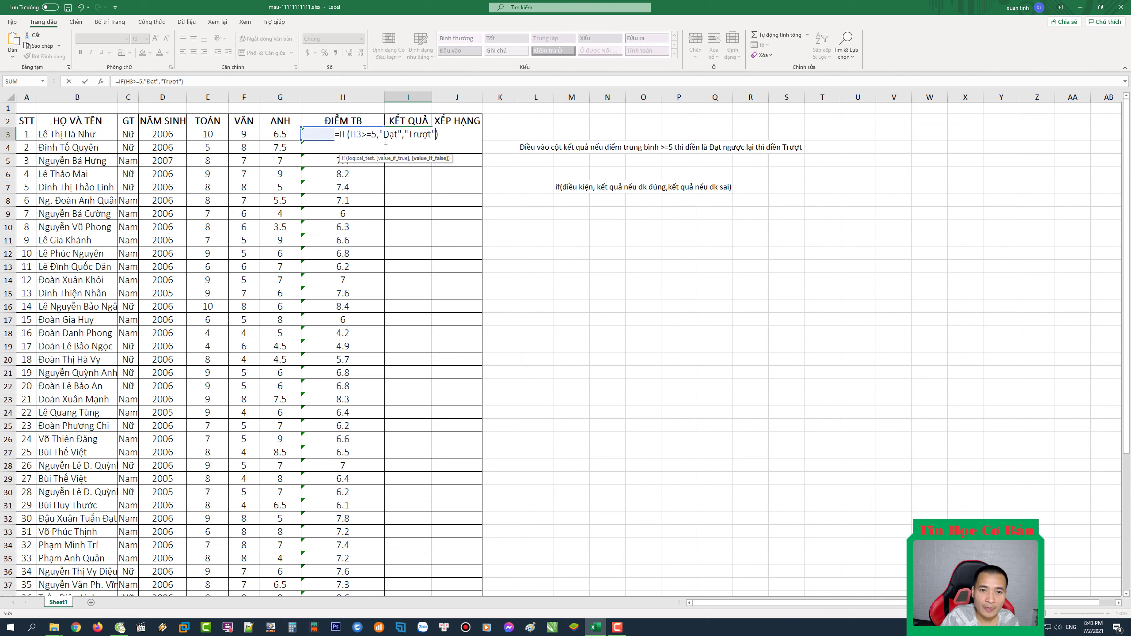
pyautogui.press('Return')
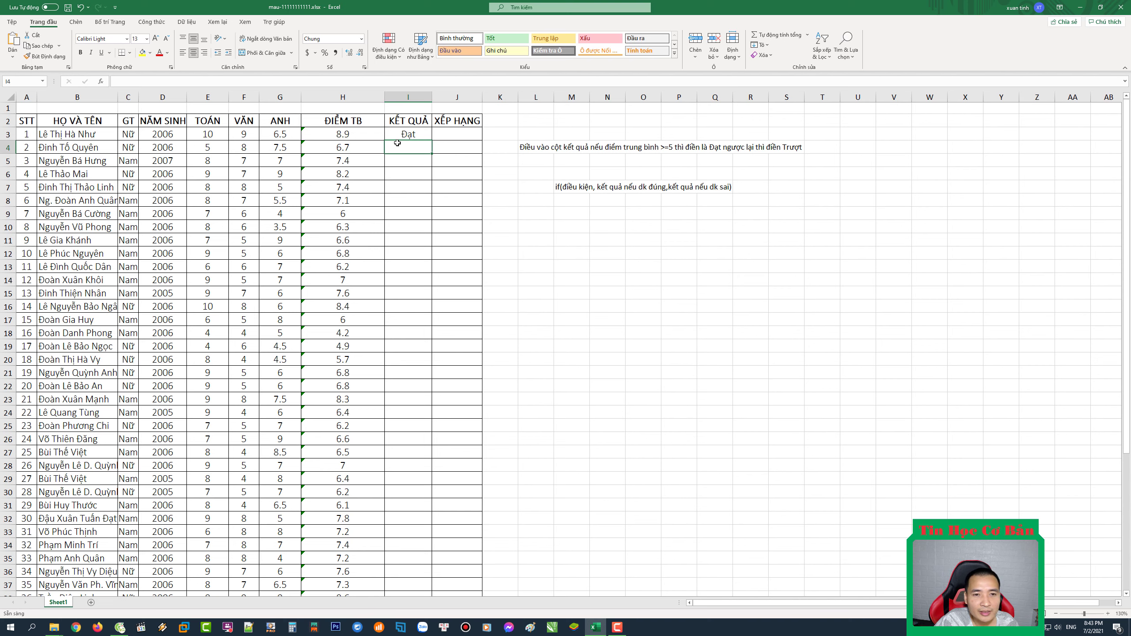
# Step: Fill I3's formula down to I38 and highlight rows 18–19, the two Trượt students
pyautogui.click(410, 133)
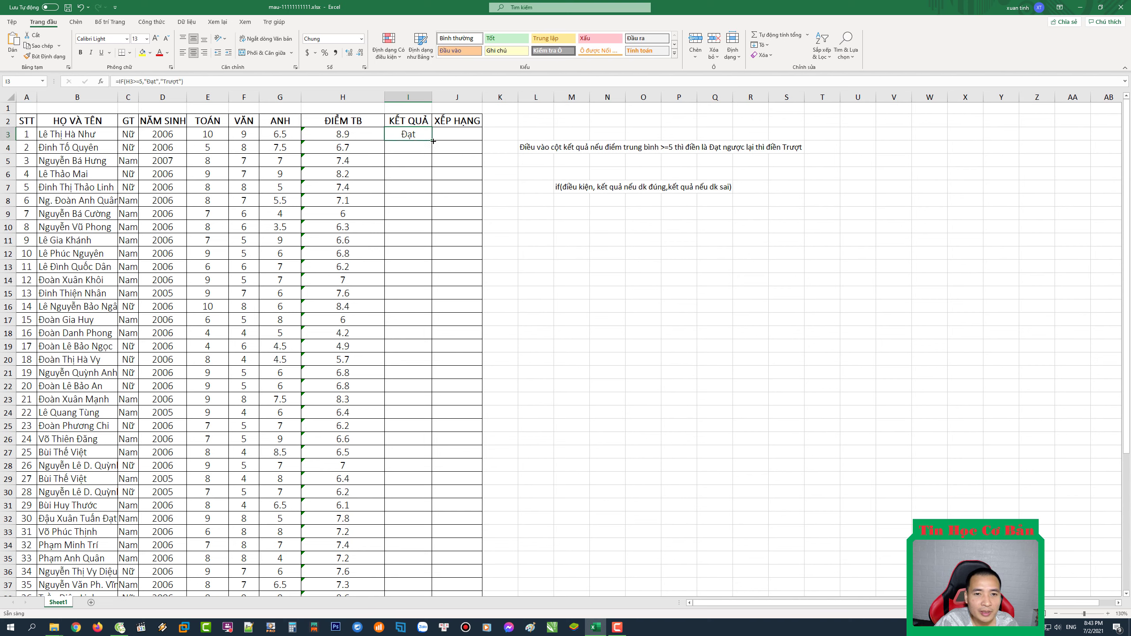
pyautogui.moveTo(432, 140); pyautogui.dragTo(414, 575)
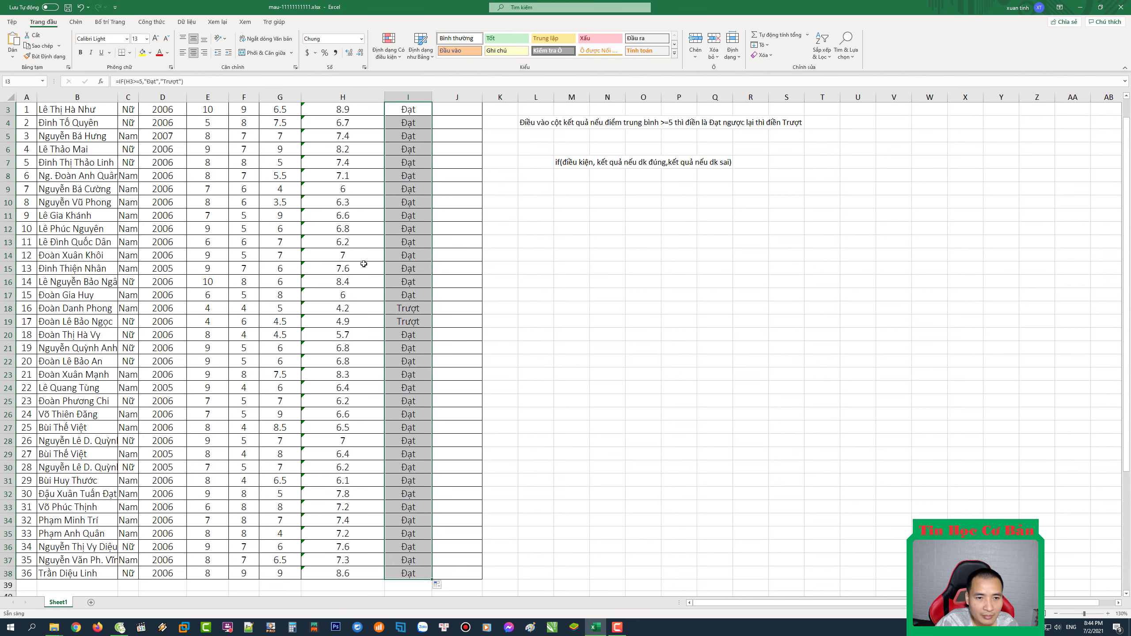
pyautogui.scroll(1, 364, 250)
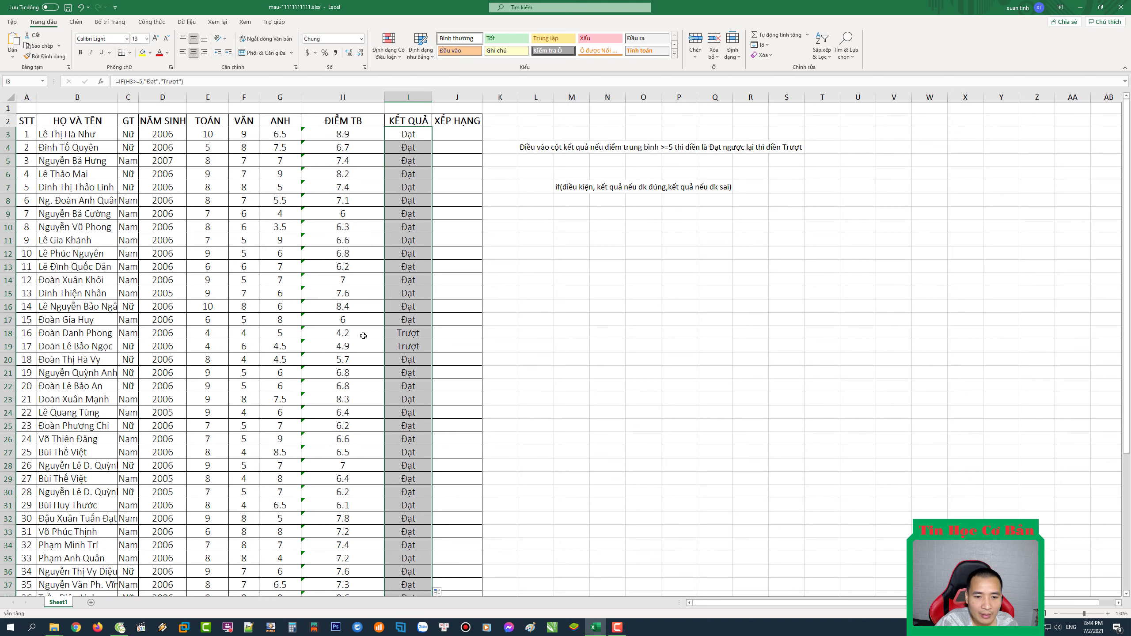
pyautogui.moveTo(26, 333); pyautogui.dragTo(414, 347)
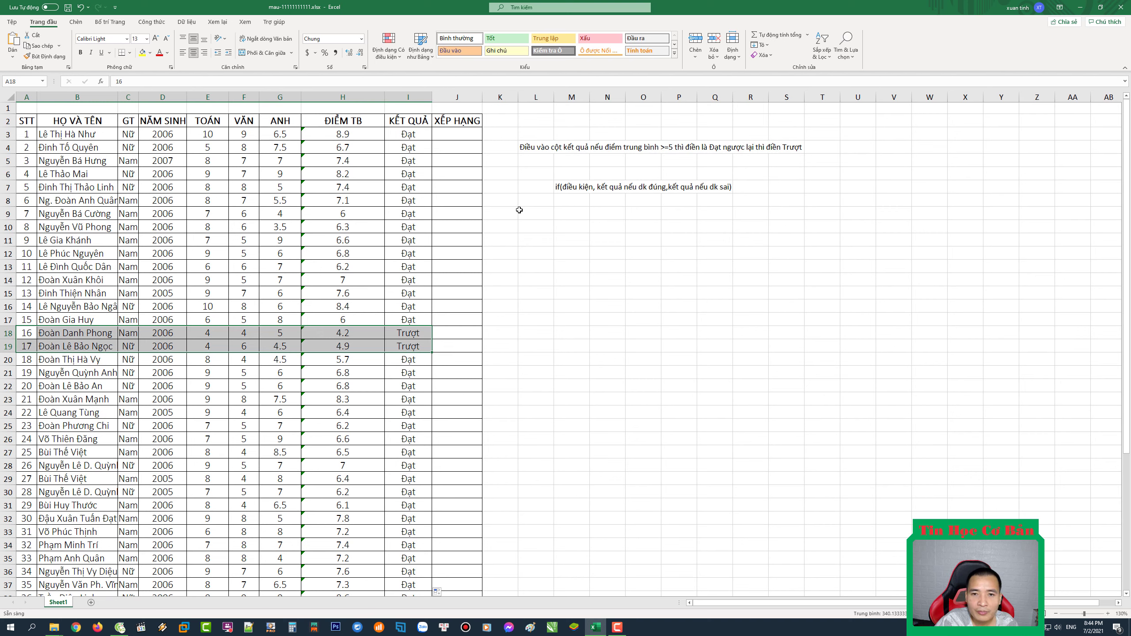
pyautogui.click(427, 137)
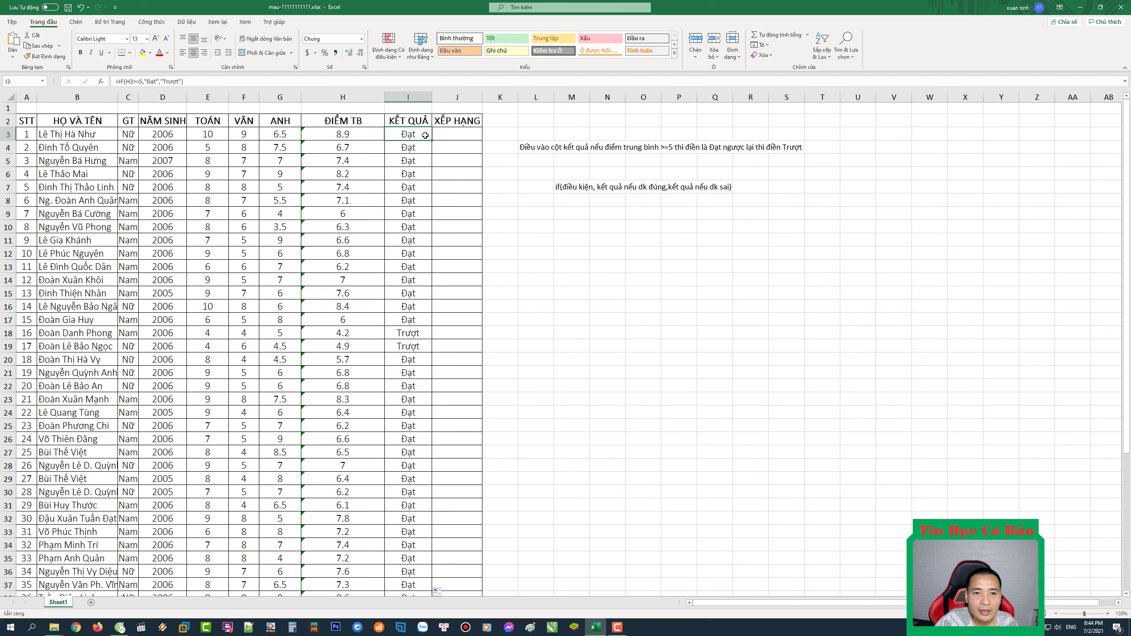
pyautogui.doubleClick(422, 137)
pyautogui.click(169, 82)
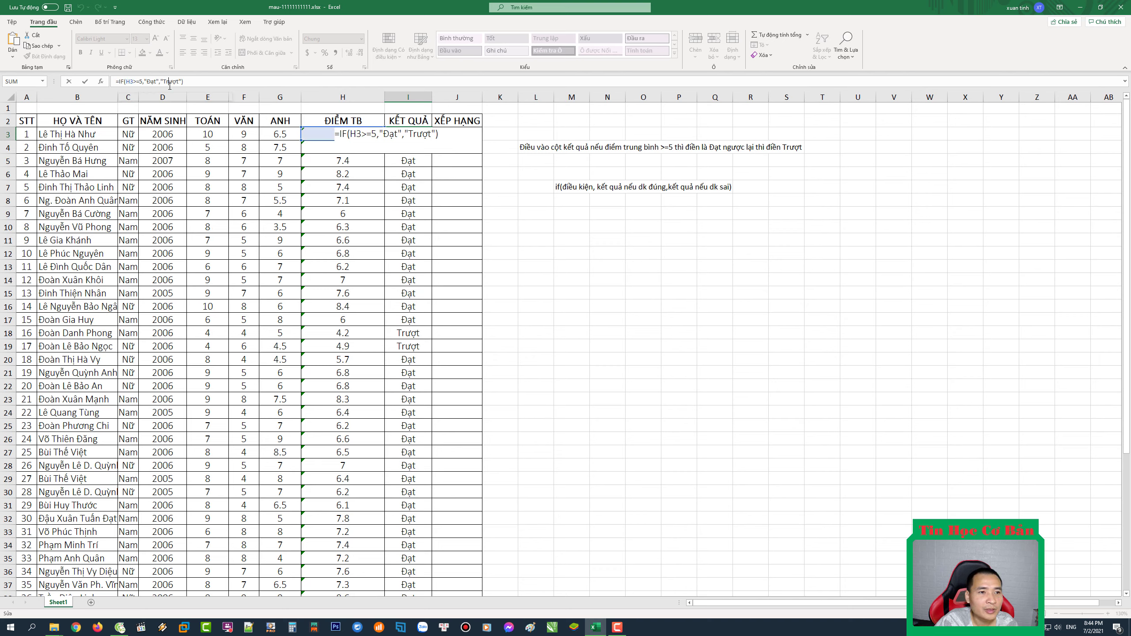
pyautogui.doubleClick(121, 82)
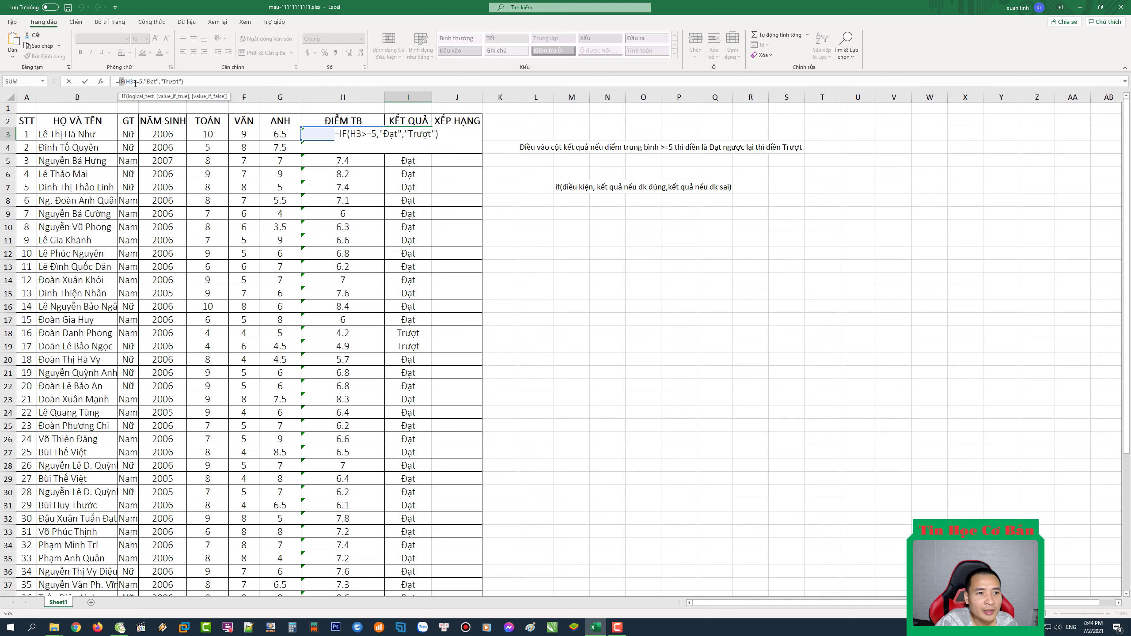
pyautogui.moveTo(143, 81); pyautogui.dragTo(129, 81)
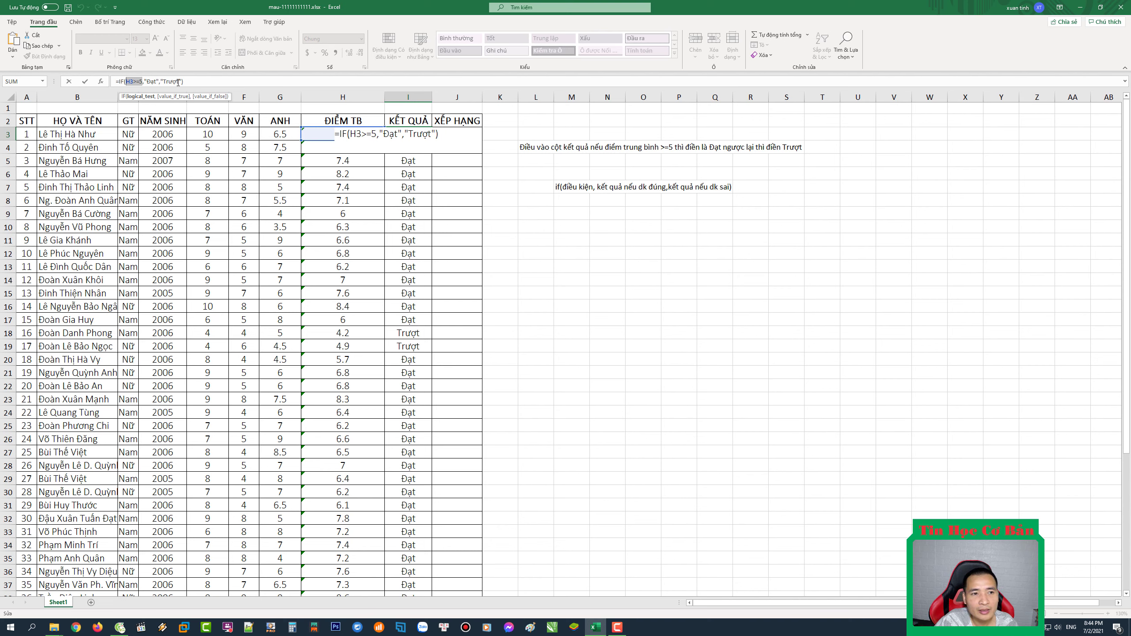
pyautogui.click(599, 225)
pyautogui.press('F2')
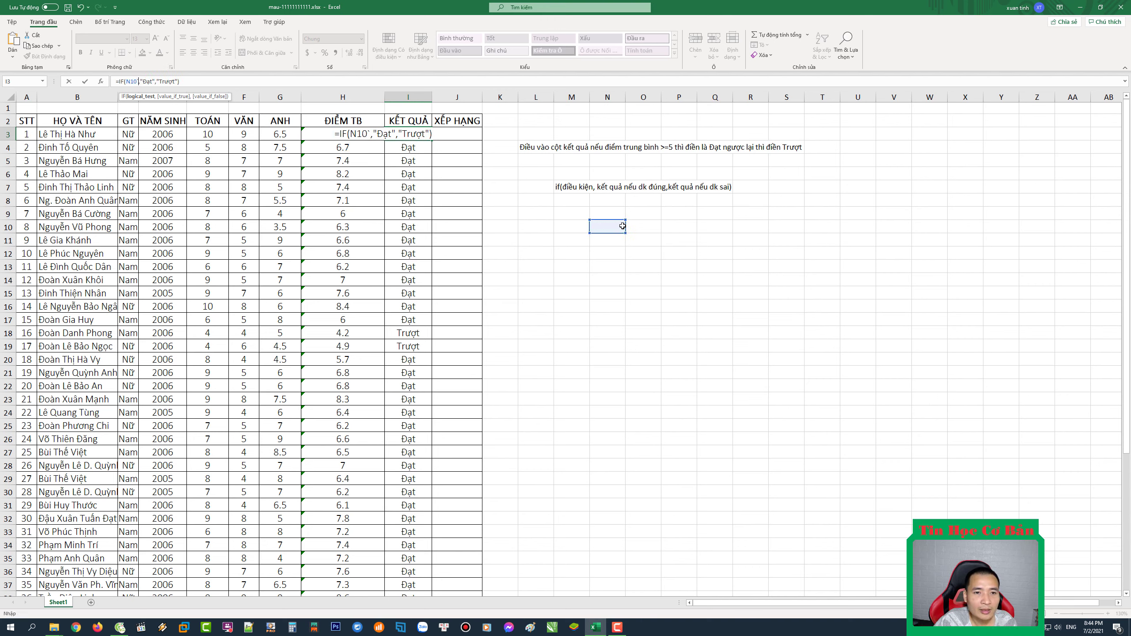
pyautogui.press('Escape')
pyautogui.click(606, 217)
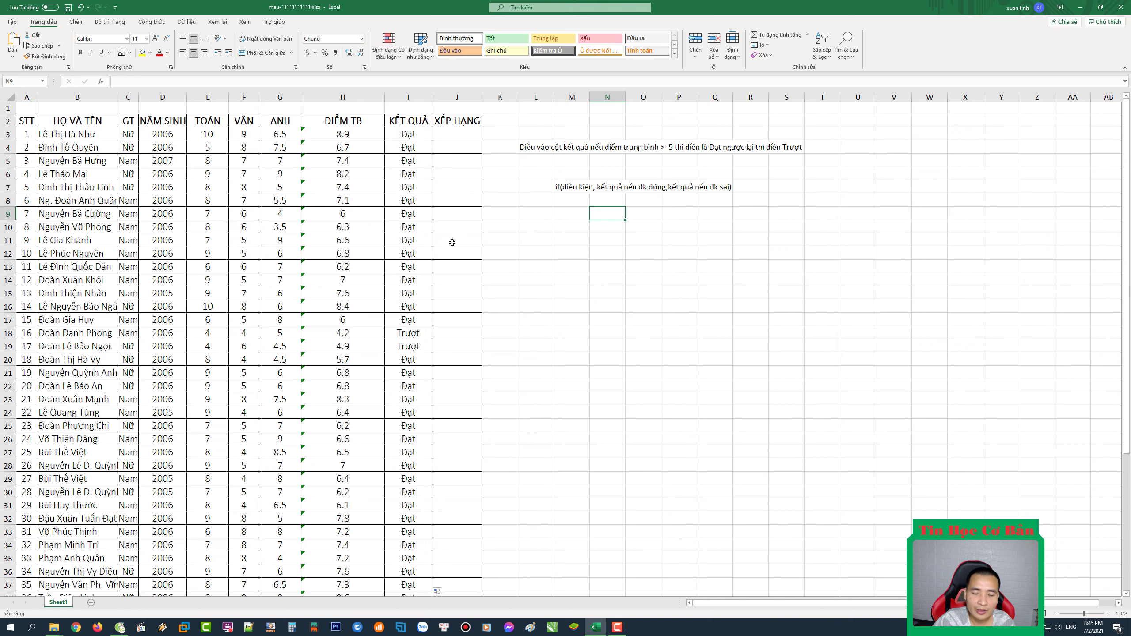
pyautogui.scroll(-2, 378, 207)
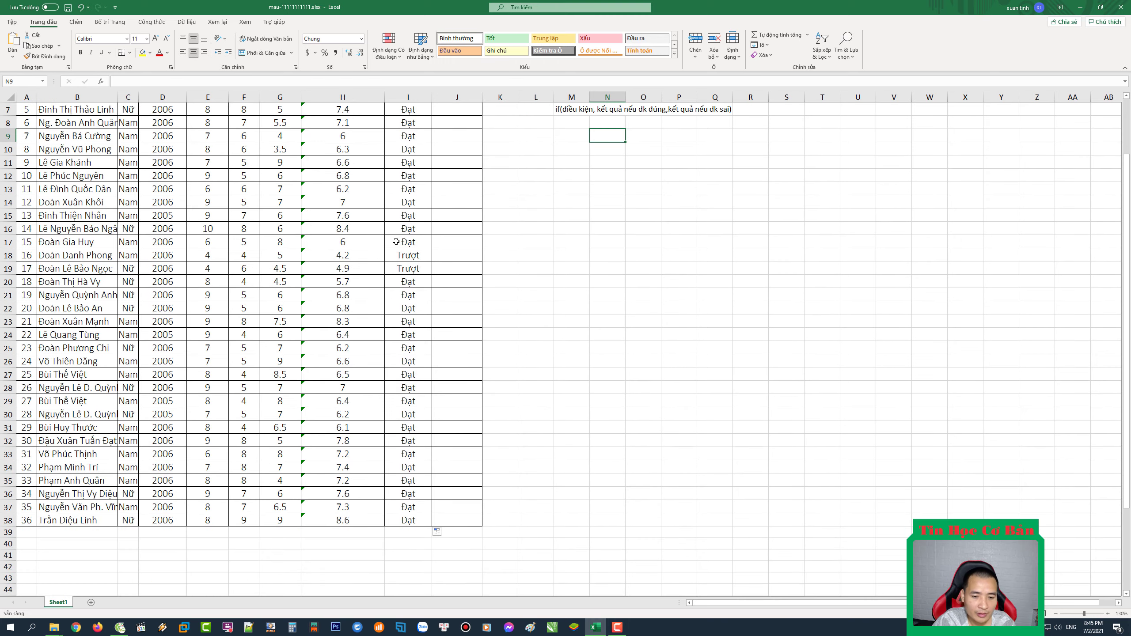
pyautogui.scroll(1, 383, 249)
pyautogui.scroll(1, 385, 261)
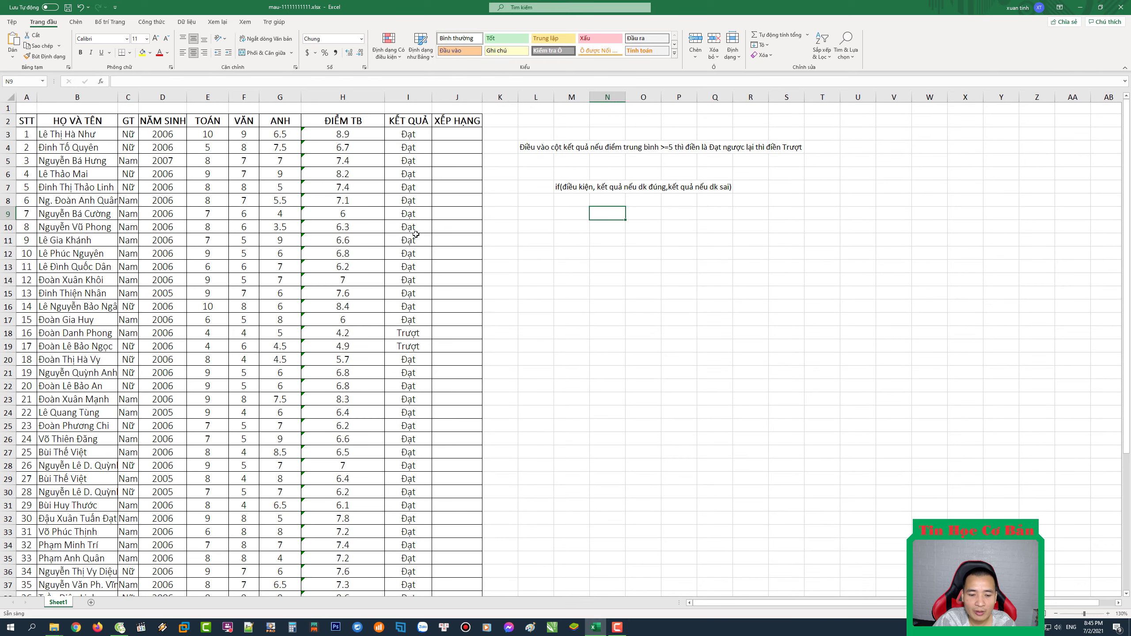